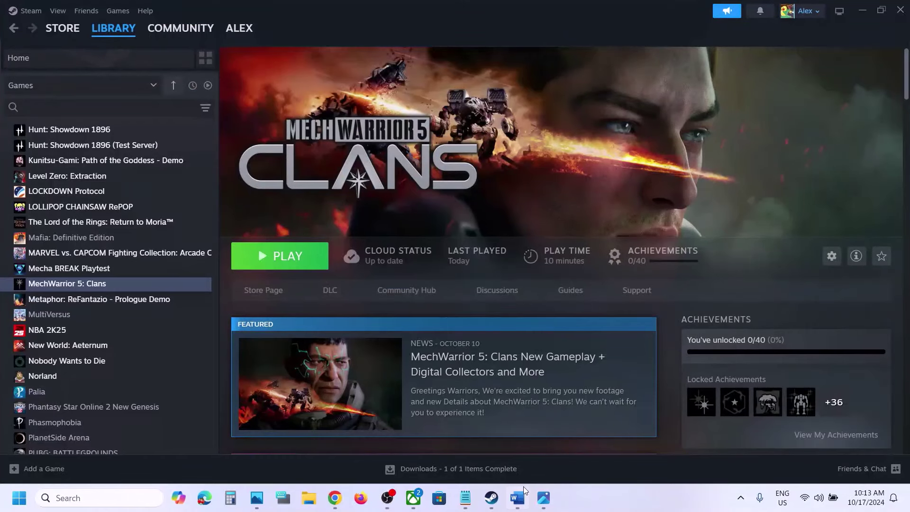
# - In the Word notes, select the Xbox Game Pass users note and the YouTube video link
pyautogui.click(521, 500)
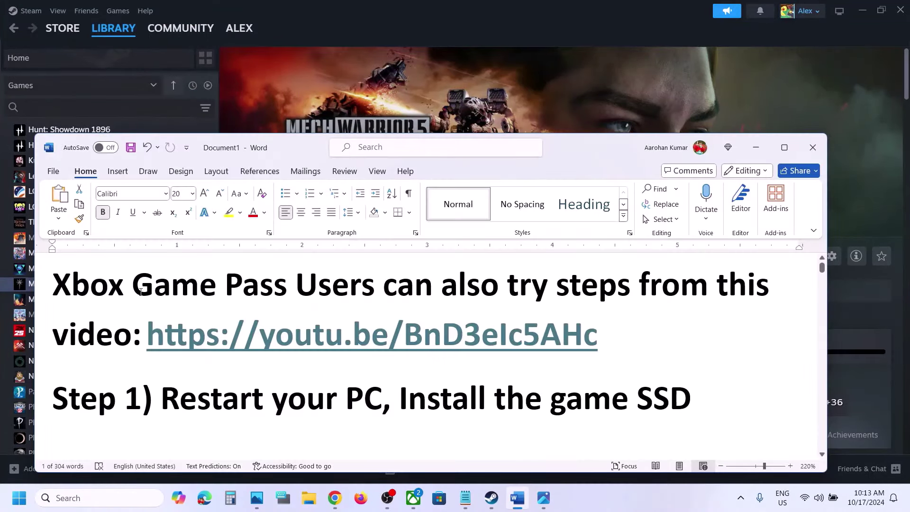
pyautogui.moveTo(139, 290); pyautogui.dragTo(453, 283)
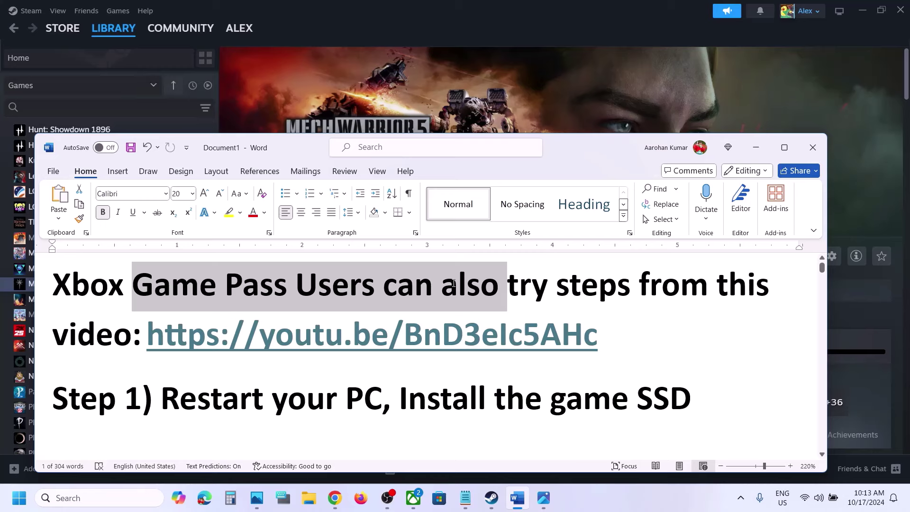
pyautogui.moveTo(619, 335); pyautogui.dragTo(362, 324)
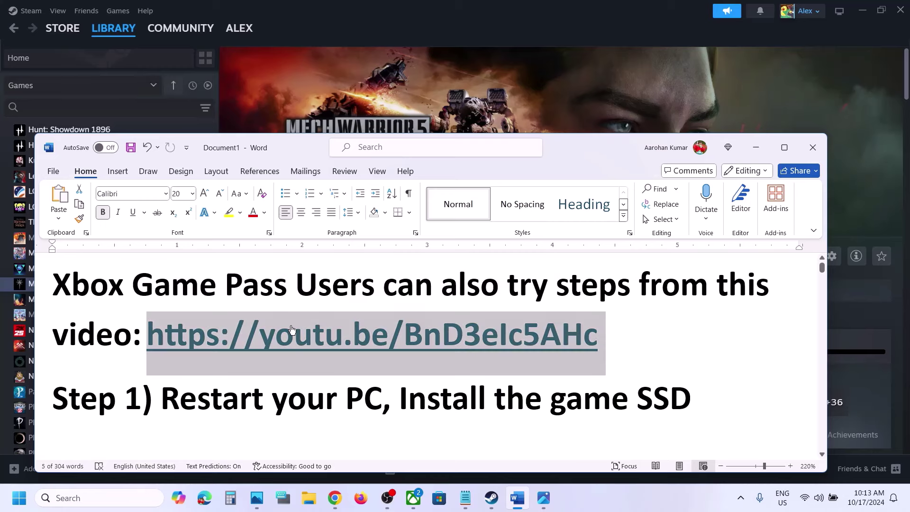
# - Show the linked MechWarrior 5 Clans fix video search in Chrome, then return to the Word notes
pyautogui.click(335, 498)
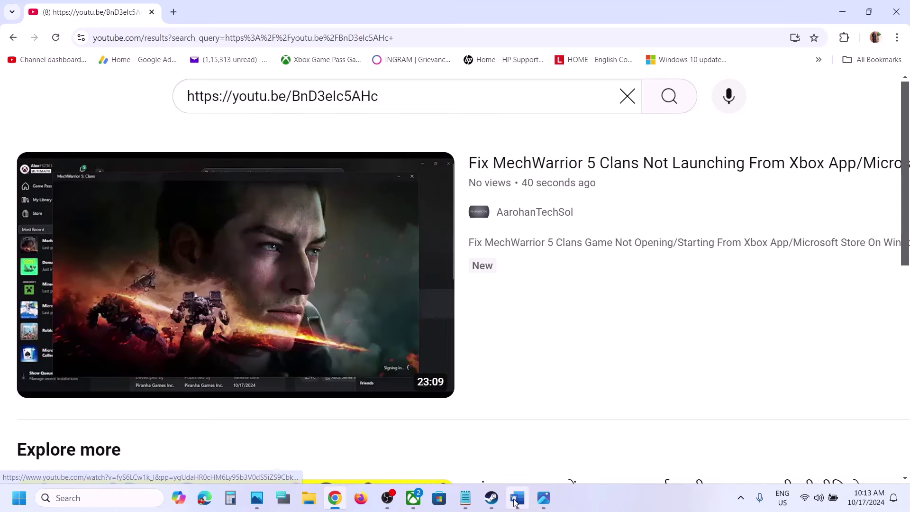
pyautogui.hotkey('alt', 'Tab')
pyautogui.scroll(-1, 331, 383)
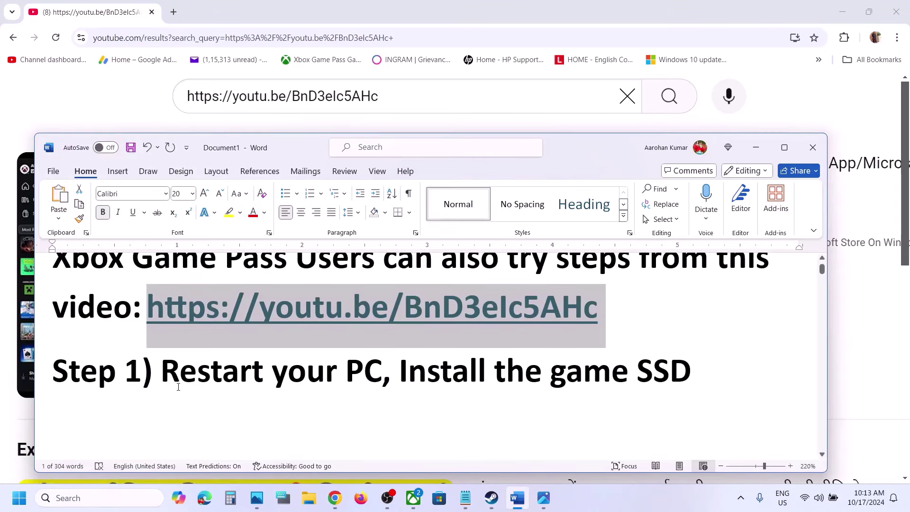
pyautogui.moveTo(162, 372); pyautogui.dragTo(382, 372)
# - Check the Restart option under Start > Power without actually restarting the PC
pyautogui.click(19, 497)
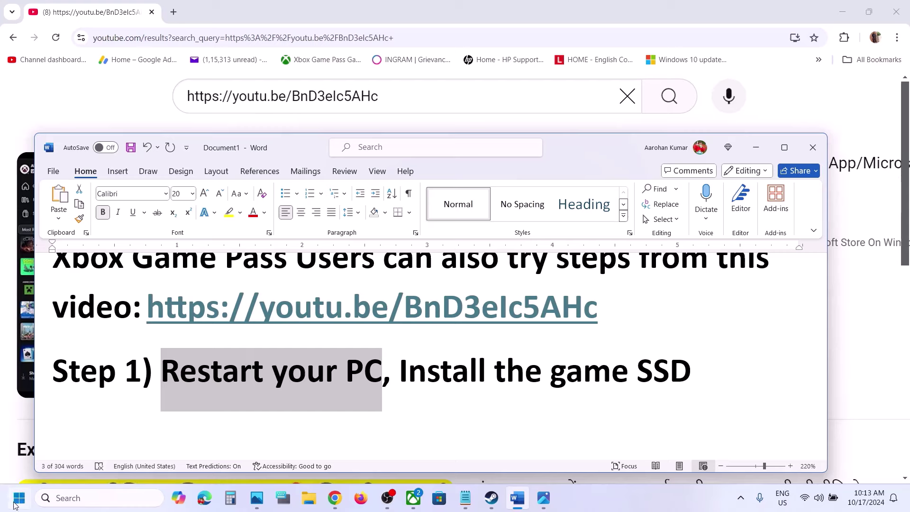
pyautogui.click(344, 457)
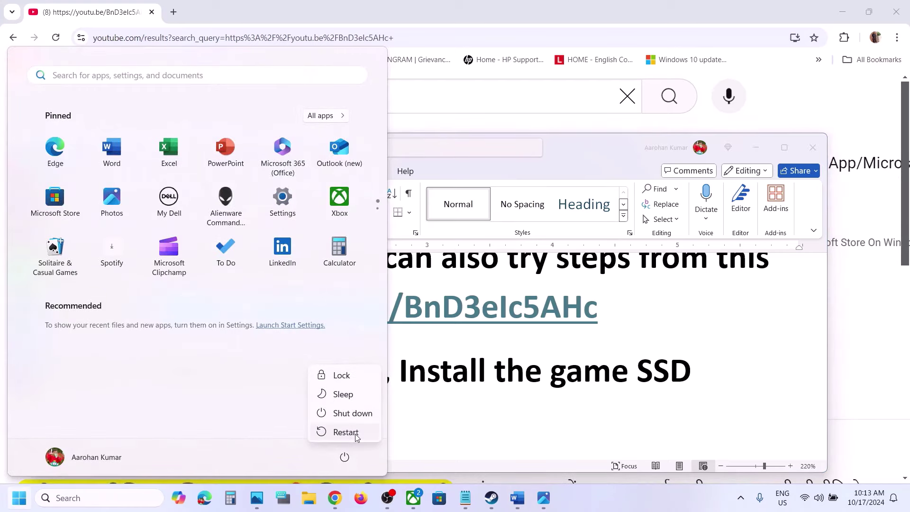
pyautogui.press('Escape')
pyautogui.click(491, 499)
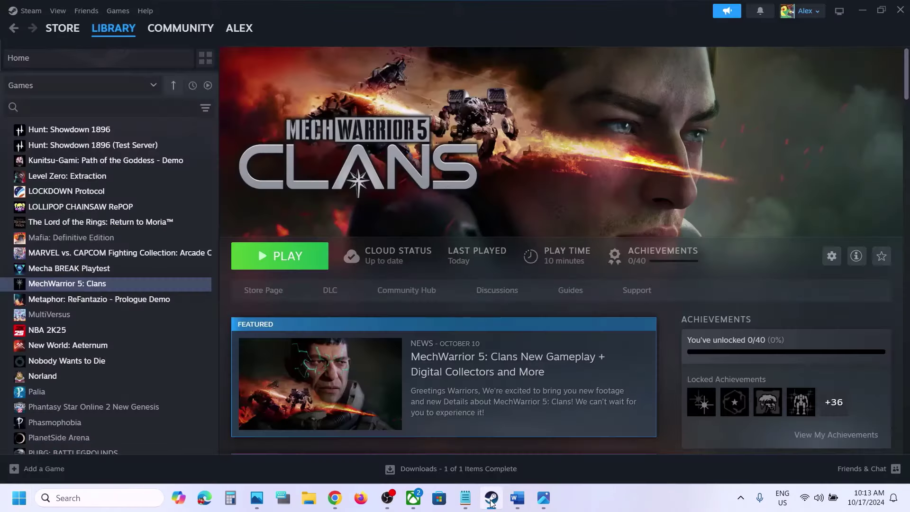
# - Highlight the Step 1 instruction in the Word notes, then minimise Word to reveal Steam
pyautogui.click(517, 498)
pyautogui.scroll(-1, 476, 327)
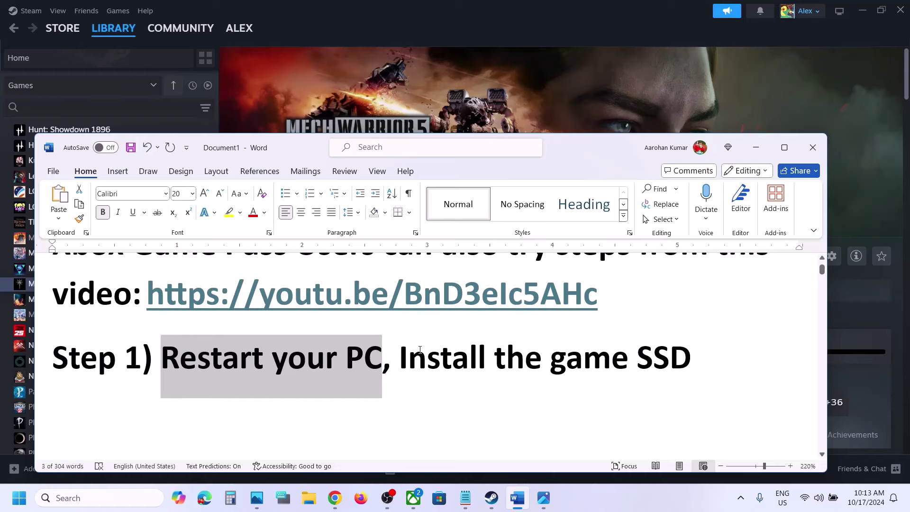
pyautogui.moveTo(415, 353); pyautogui.dragTo(53, 361)
pyautogui.click(699, 365)
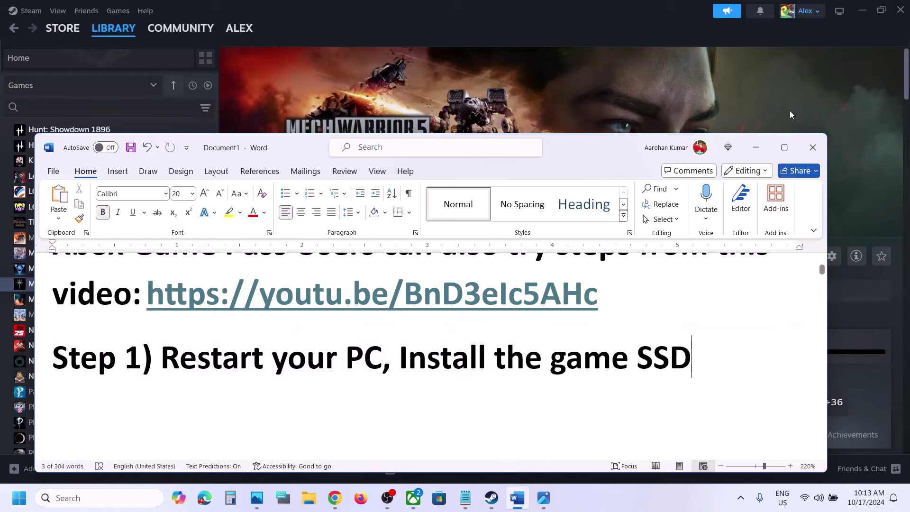
pyautogui.click(756, 147)
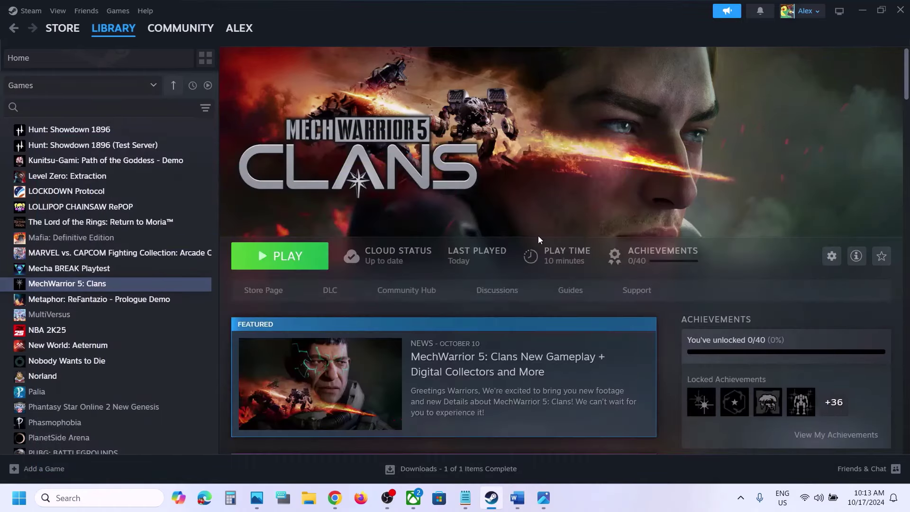
pyautogui.click(266, 291)
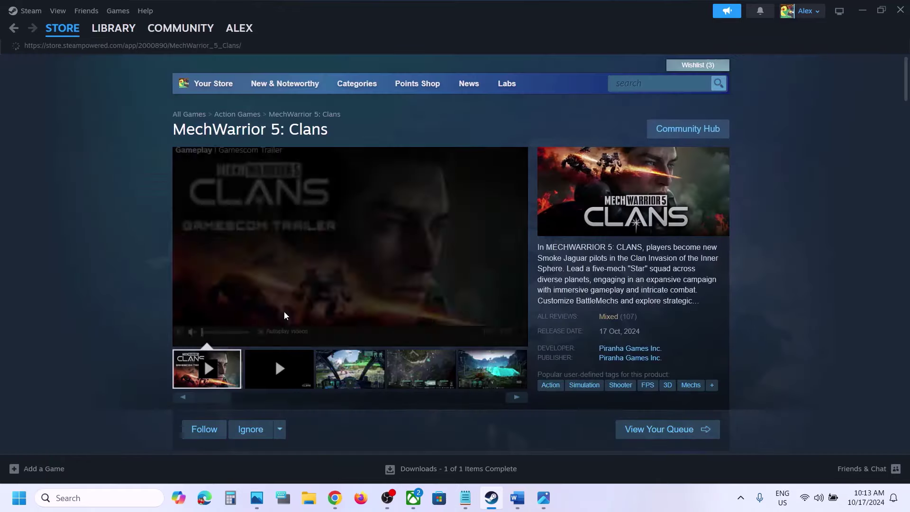
pyautogui.scroll(-10, 284, 315)
pyautogui.scroll(-15, 283, 311)
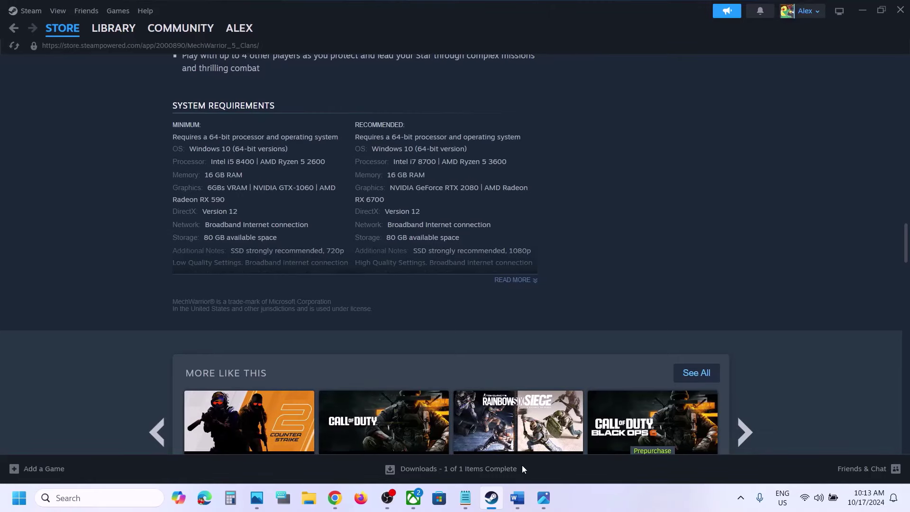
pyautogui.moveTo(122, 34)
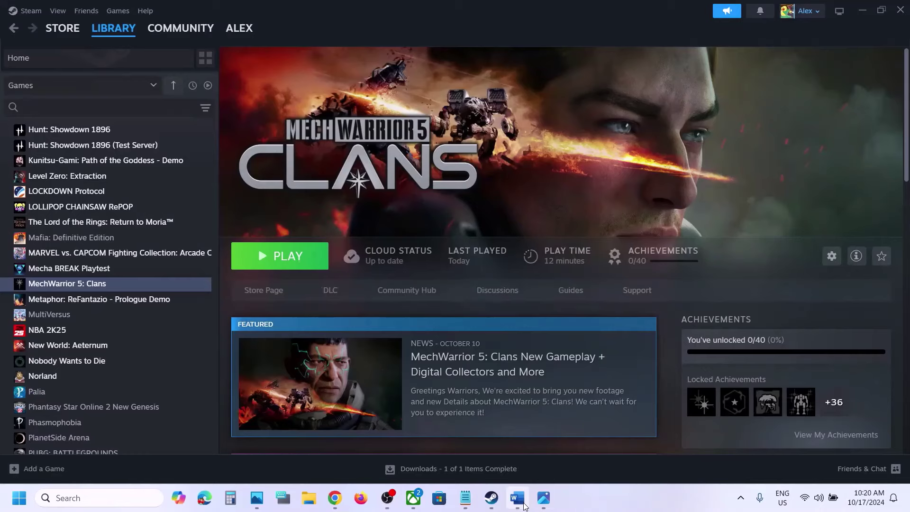
pyautogui.click(518, 499)
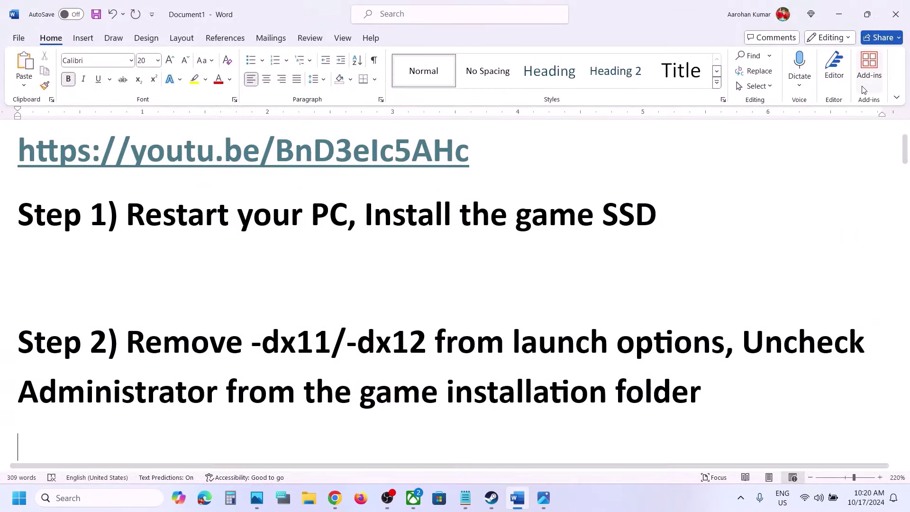
pyautogui.click(838, 14)
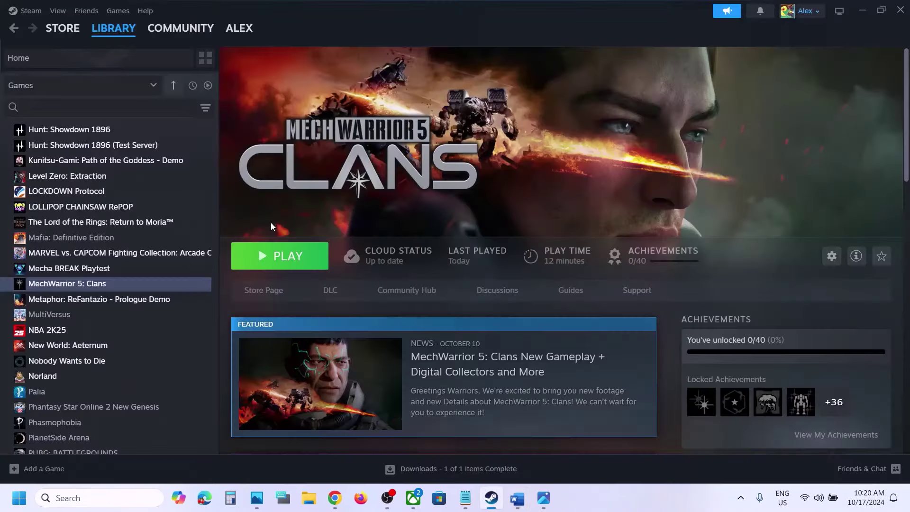
# - View MechWarrior 5: Clans' launch options in Properties, which show -dx11
pyautogui.rightClick(118, 283)
pyautogui.click(157, 373)
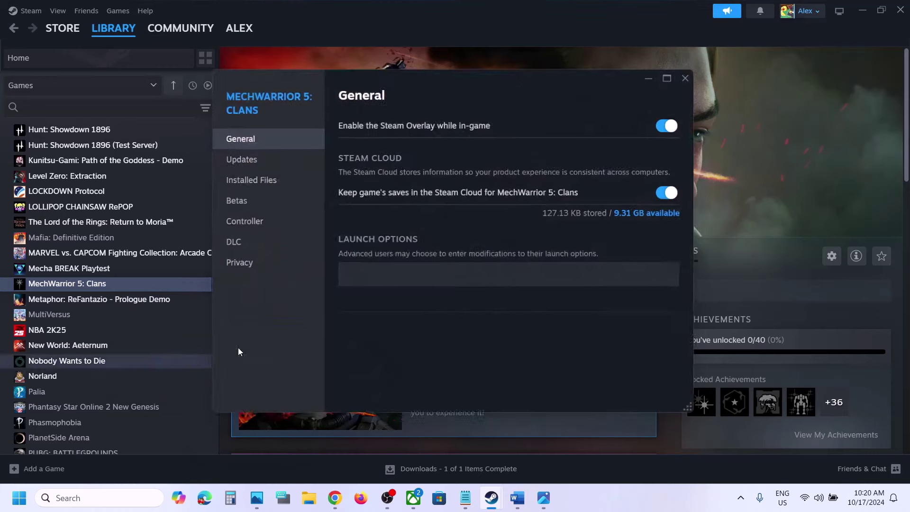
pyautogui.click(376, 267)
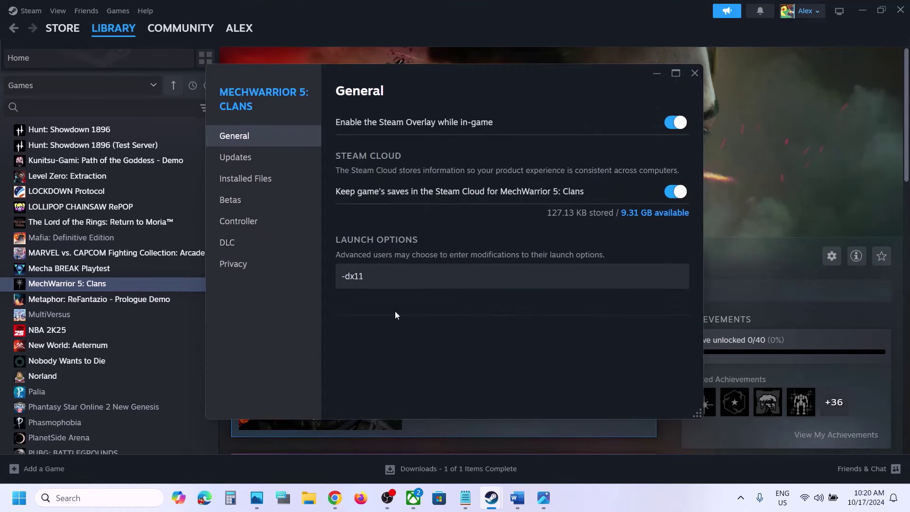
# - Try launching MechWarrior 5: Clans and dismiss the Couldn't start error
pyautogui.click(695, 72)
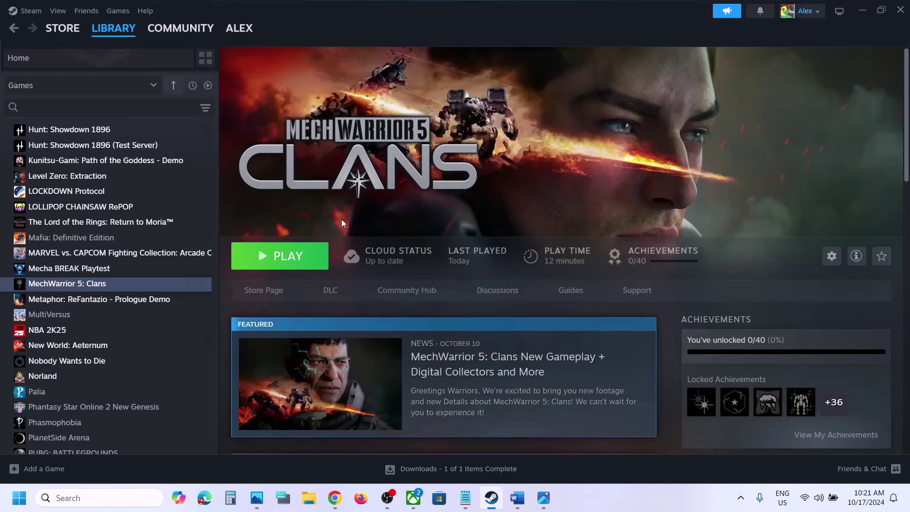
pyautogui.click(287, 256)
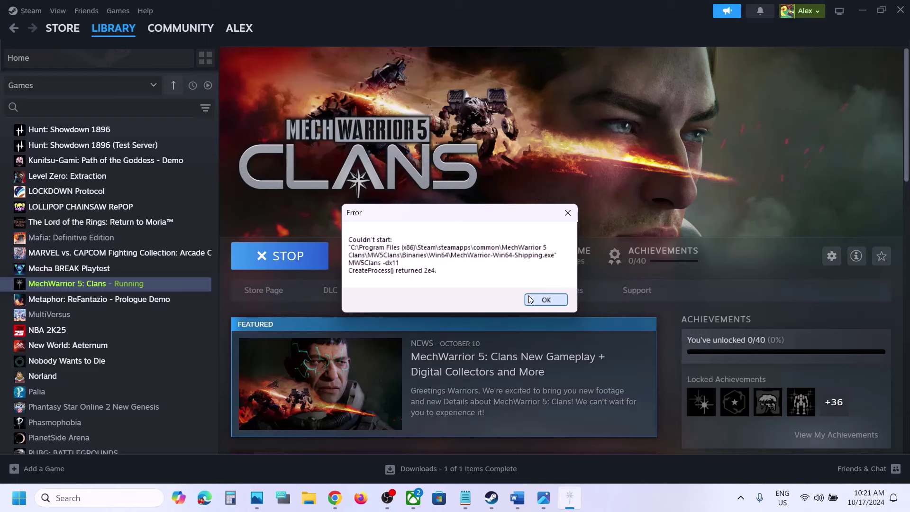
pyautogui.click(546, 300)
# - Delete the -dx11 entry from MechWarrior 5: Clans' launch options in Properties
pyautogui.rightClick(161, 283)
pyautogui.moveTo(198, 355)
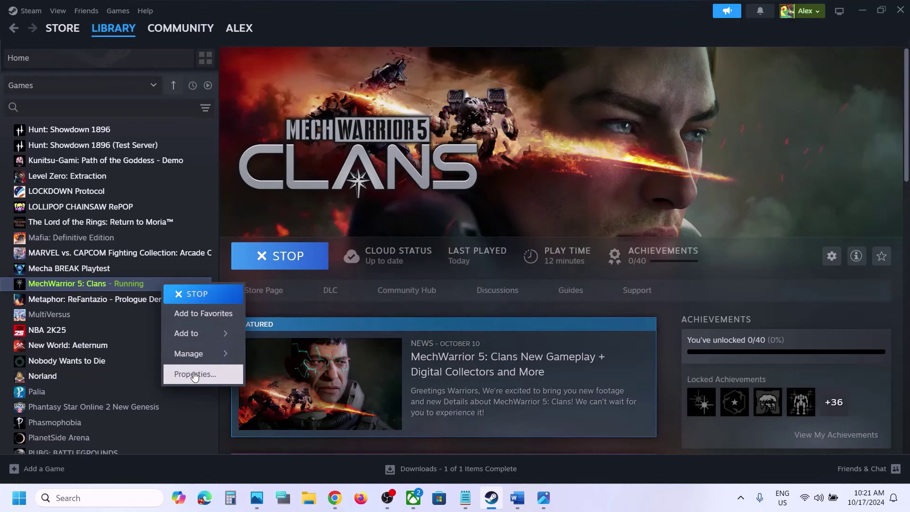
pyautogui.click(195, 374)
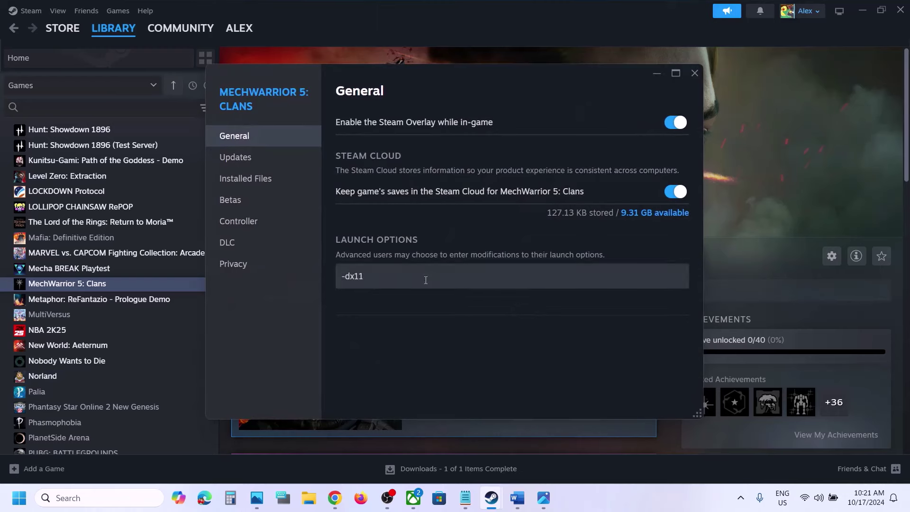
pyautogui.moveTo(425, 278); pyautogui.dragTo(328, 274)
pyautogui.press('BackSpace')
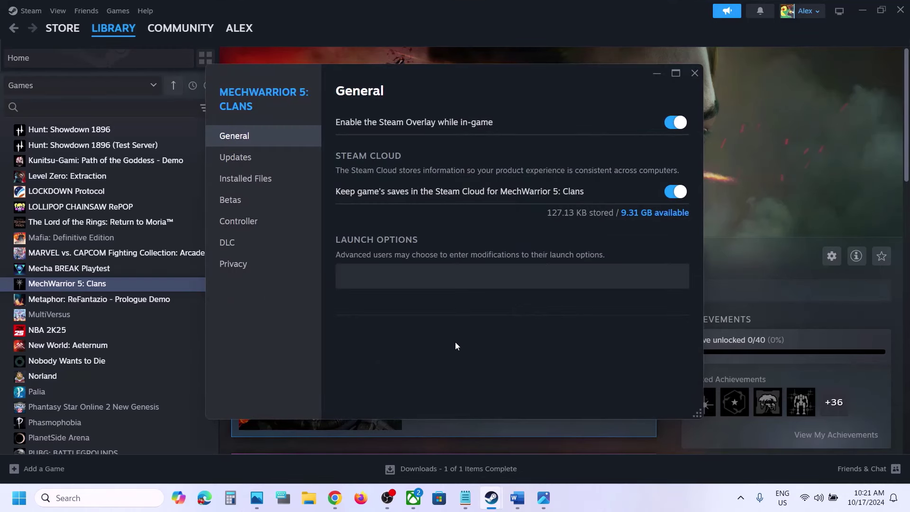
pyautogui.click(697, 73)
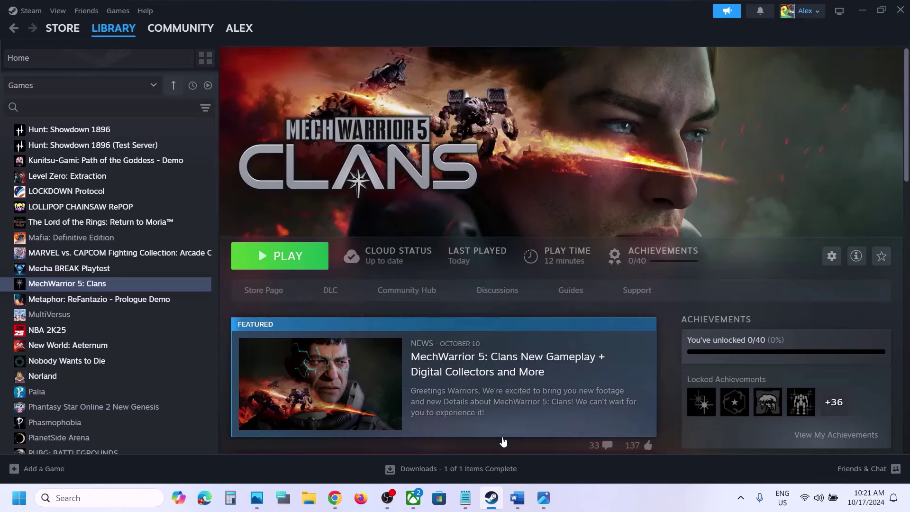
# - Review the uncheck-Administrator instruction in the Word notes, then minimise Word back to Steam
pyautogui.click(519, 498)
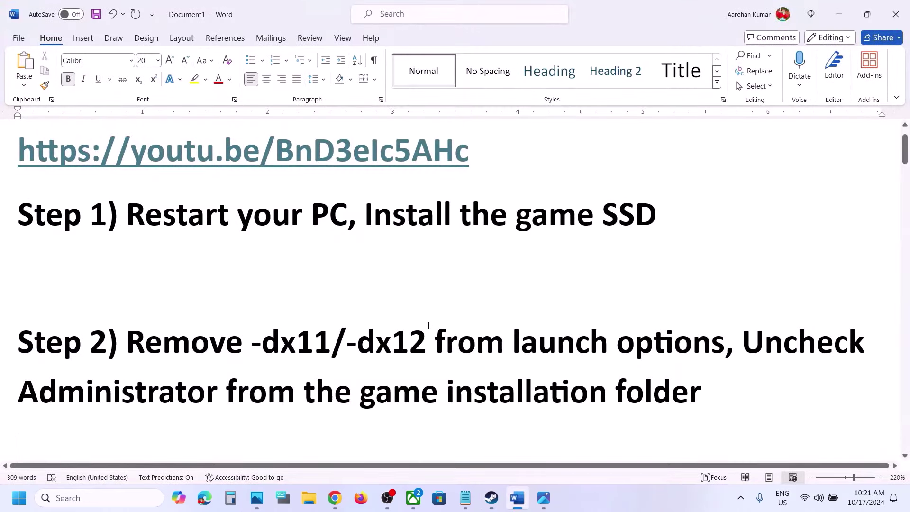
pyautogui.scroll(-1, 428, 326)
pyautogui.moveTo(745, 295); pyautogui.dragTo(701, 355)
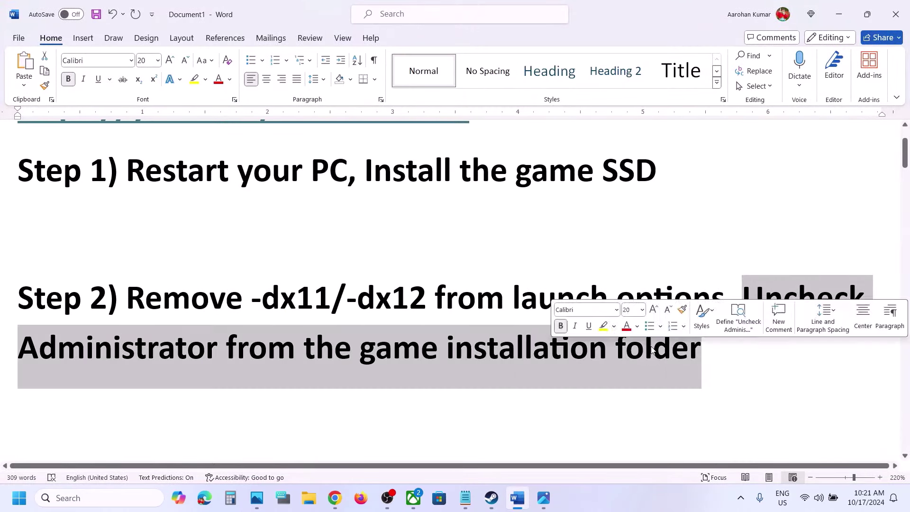
pyautogui.click(839, 15)
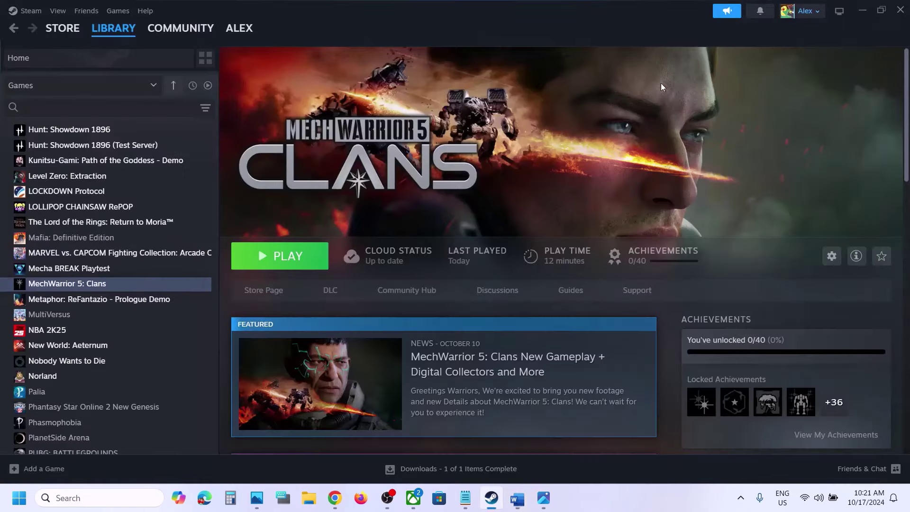
# - Relaunch MechWarrior 5: Clans, dismiss the repeated error, and browse its local files via Manage
pyautogui.click(301, 263)
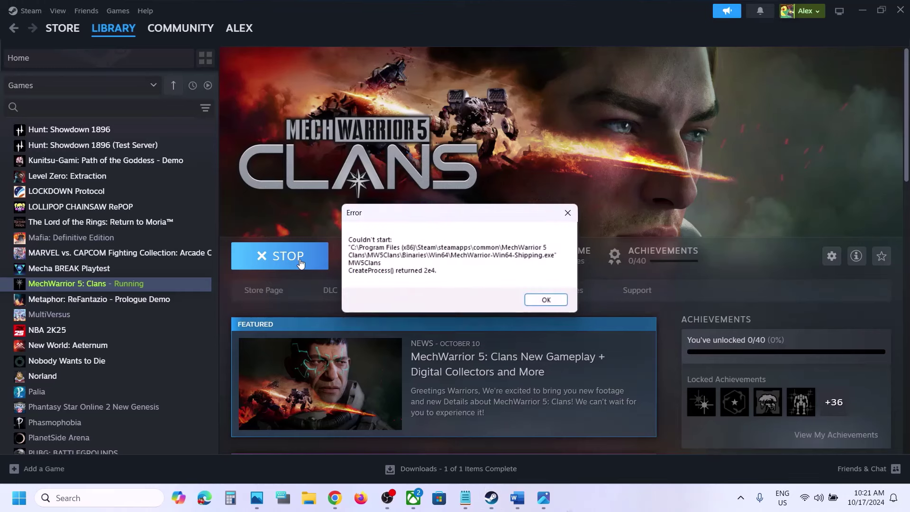
pyautogui.click(531, 299)
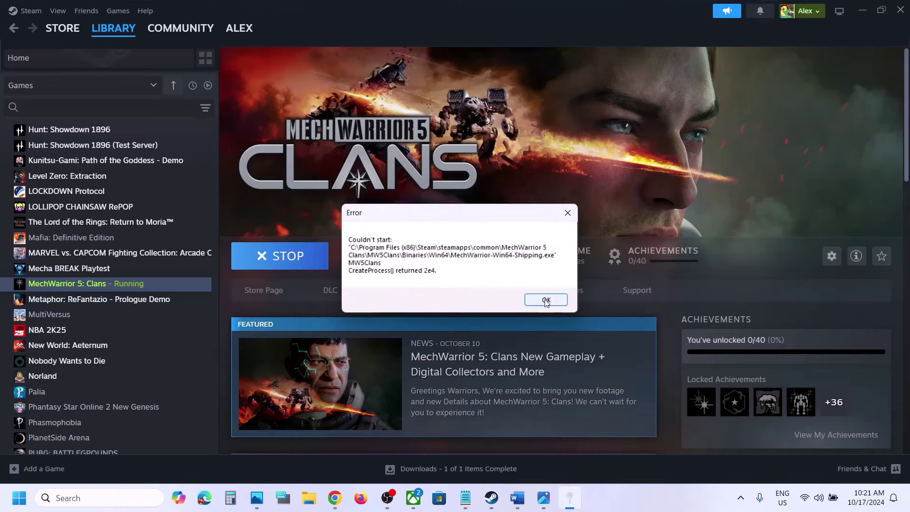
pyautogui.rightClick(127, 288)
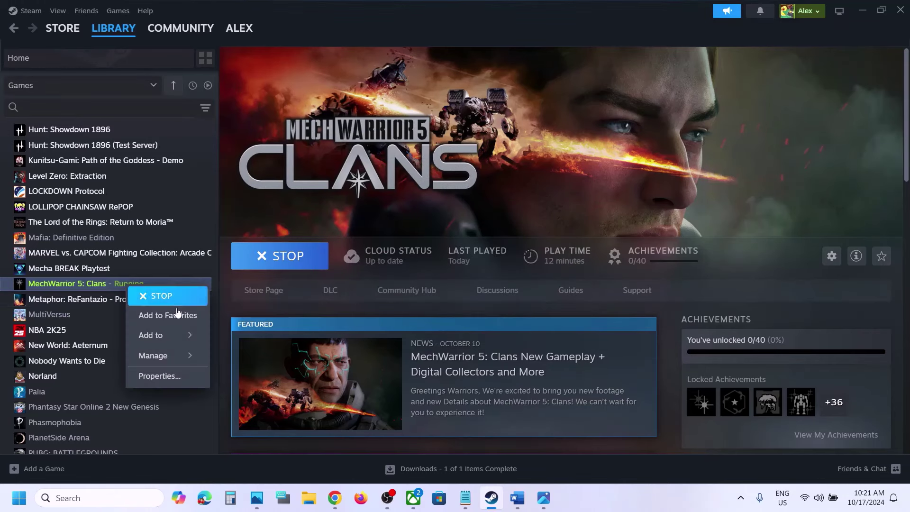
pyautogui.moveTo(161, 355)
pyautogui.click(271, 377)
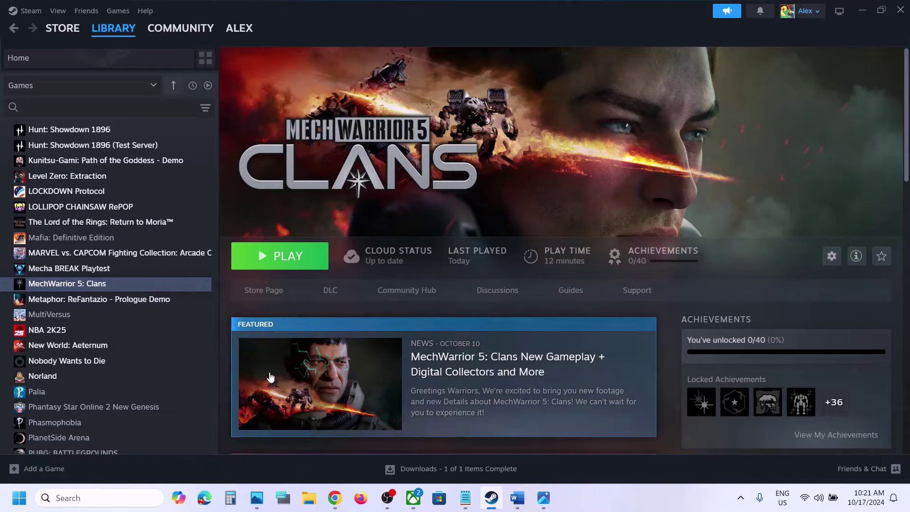
pyautogui.click(143, 166)
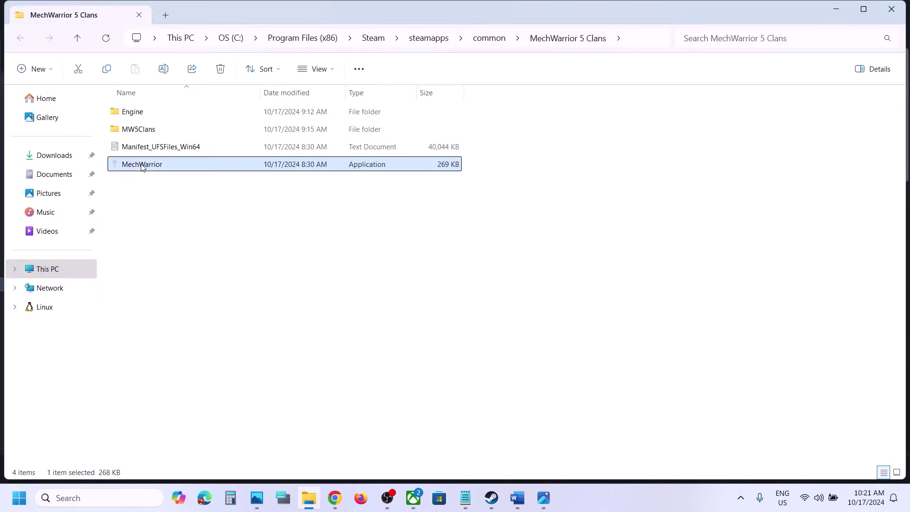
pyautogui.rightClick(142, 166)
pyautogui.click(200, 311)
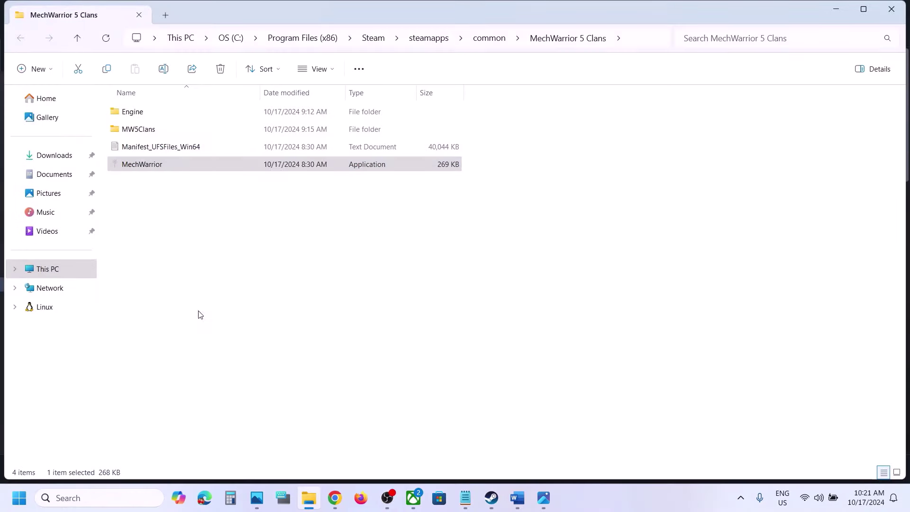
pyautogui.click(259, 186)
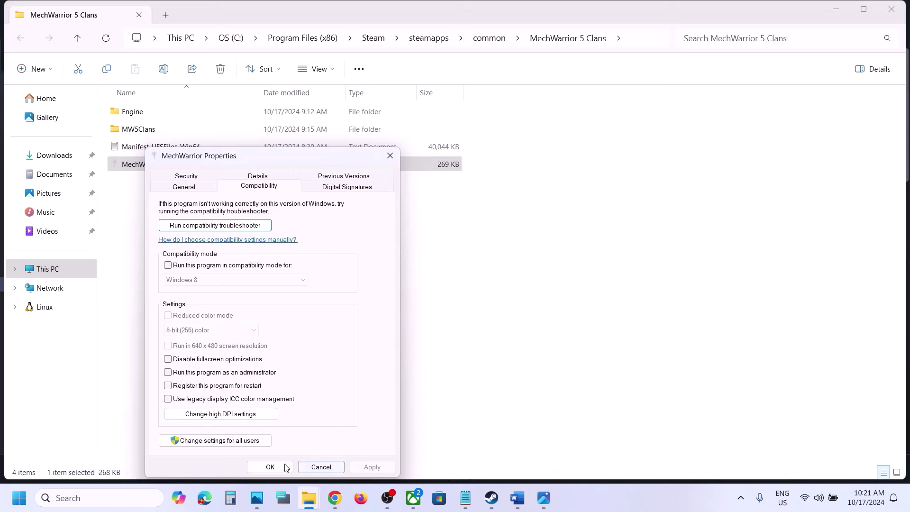
pyautogui.click(270, 467)
# - Navigate into the MW5Clans > Binaries > Win64 folder in File Explorer
pyautogui.click(141, 133)
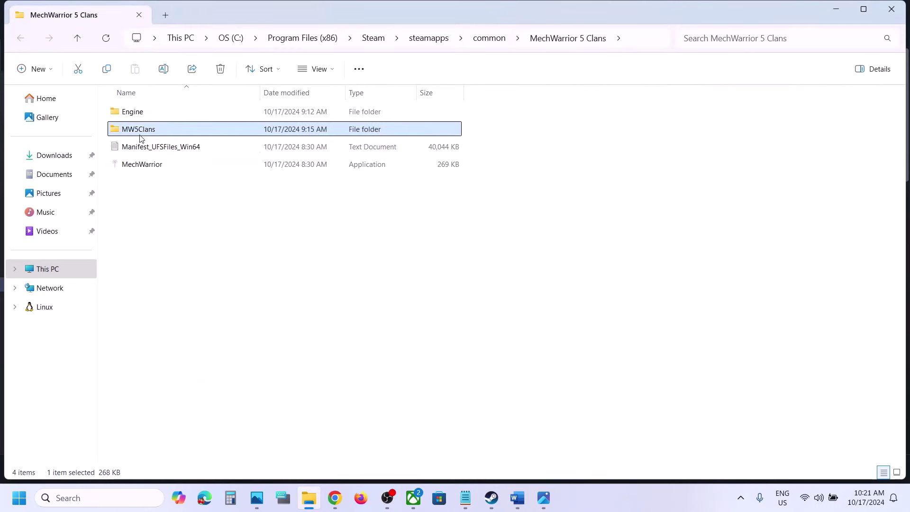
pyautogui.doubleClick(157, 134)
pyautogui.doubleClick(152, 116)
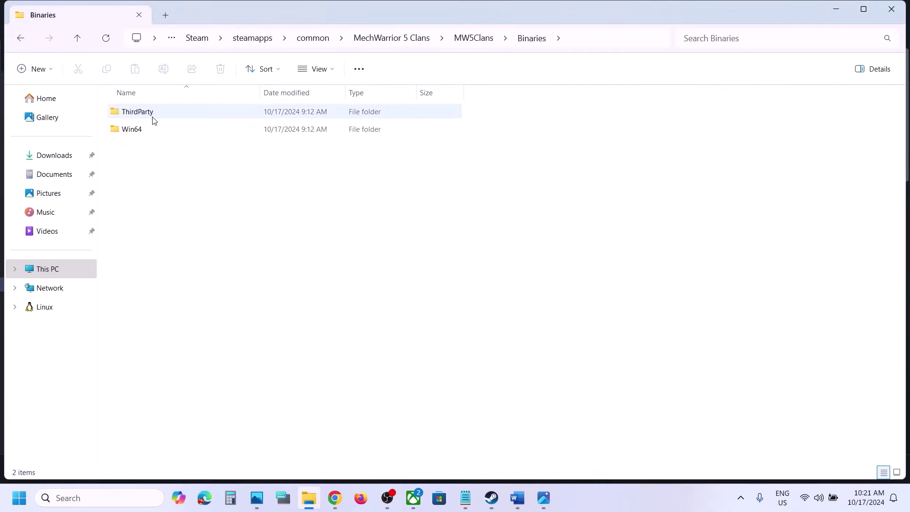
pyautogui.click(140, 128)
pyautogui.doubleClick(141, 128)
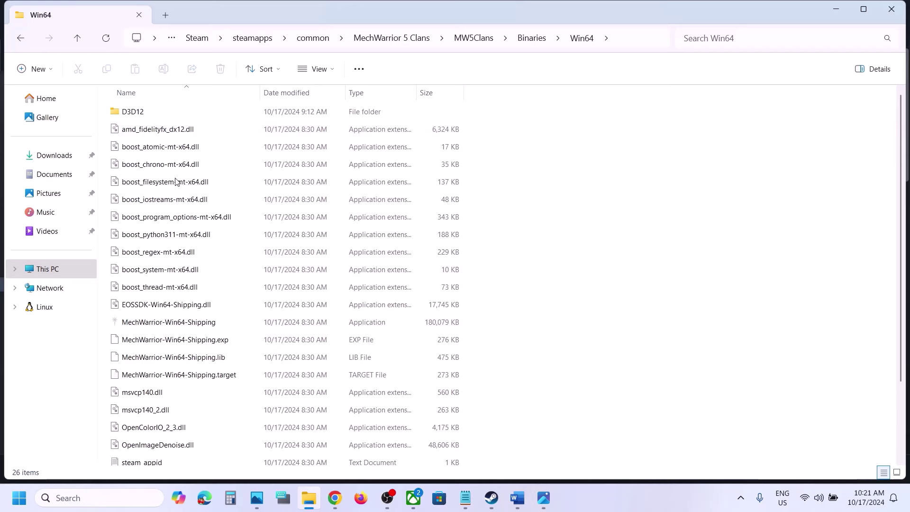
# - Uncheck Run as administrator in MechWarrior-Win64-Shipping's Compatibility properties and apply the change
pyautogui.click(155, 325)
pyautogui.rightClick(207, 324)
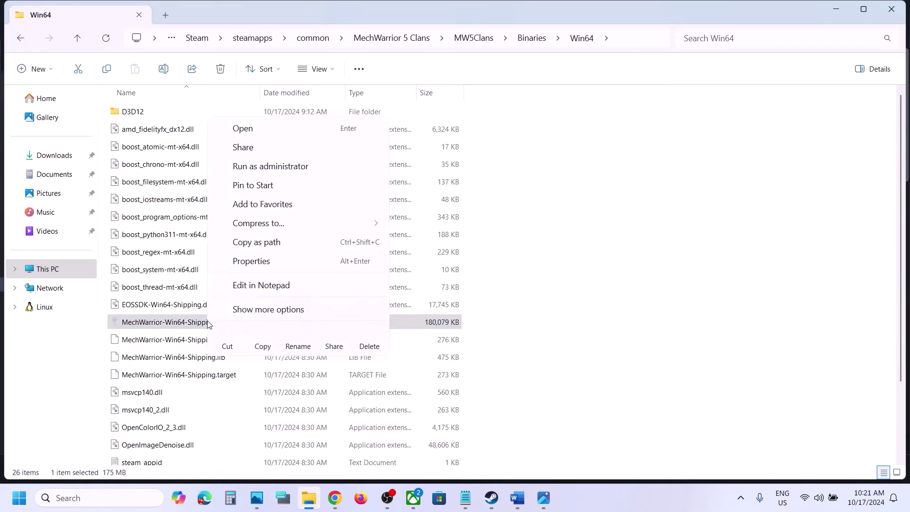
pyautogui.click(259, 265)
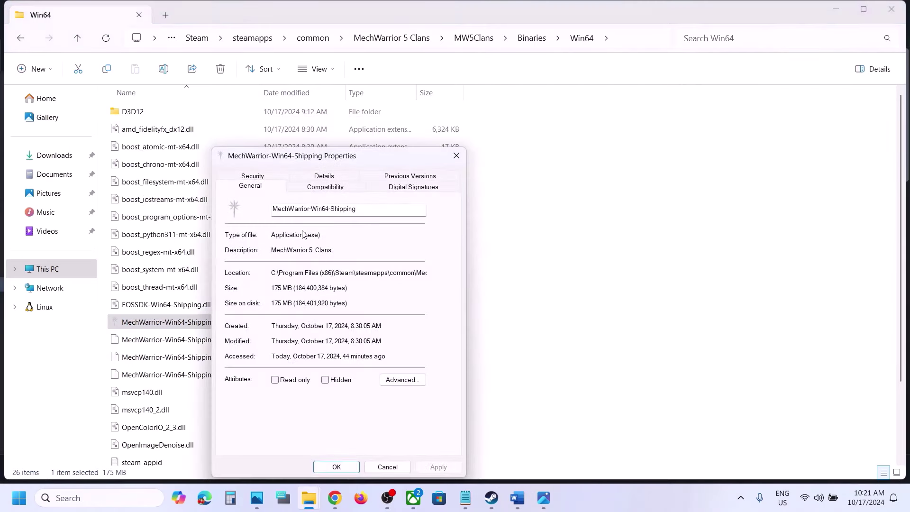
pyautogui.click(309, 190)
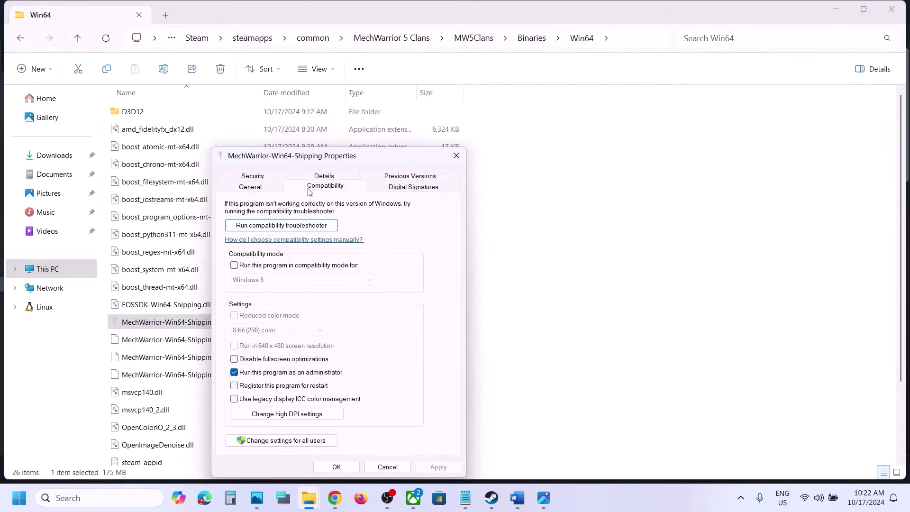
pyautogui.click(235, 372)
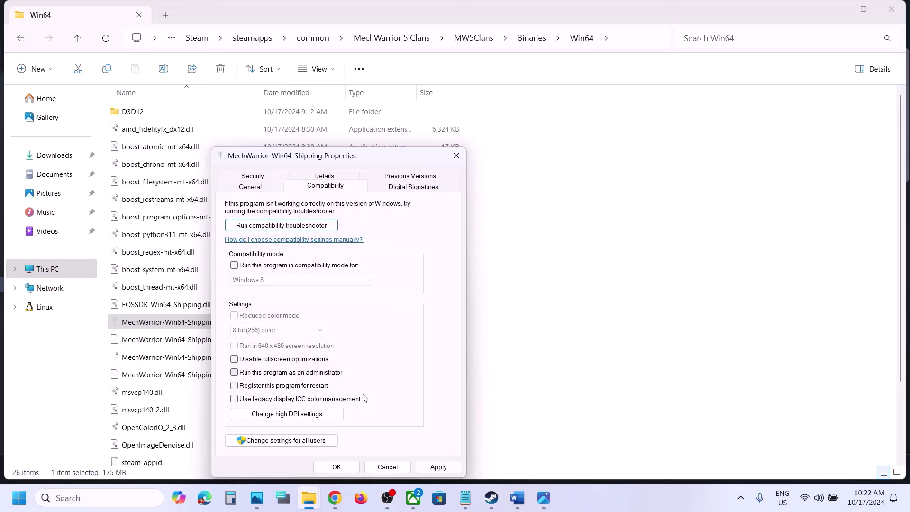
pyautogui.click(432, 467)
pyautogui.click(337, 467)
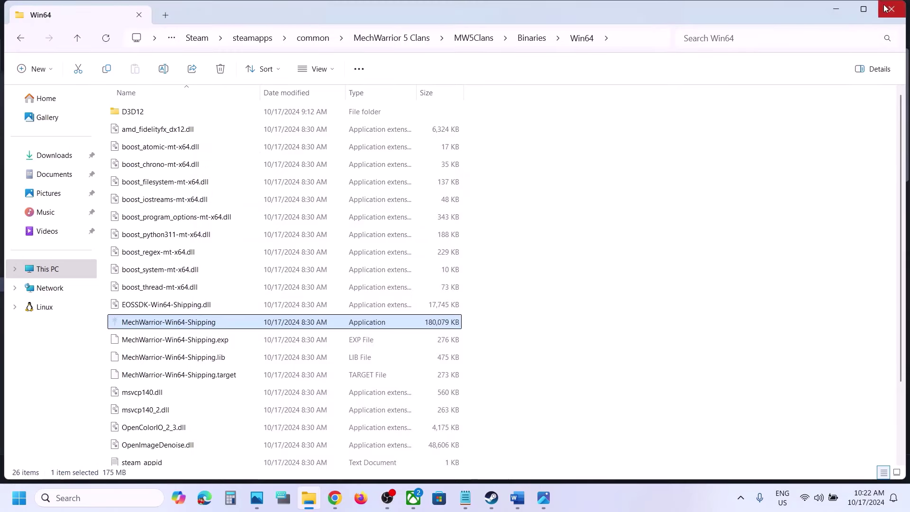
# - Launch MechWarrior 5: Clans from Steam, close its game window, and bring back the Word notes
pyautogui.hotkey('alt', 'Tab')
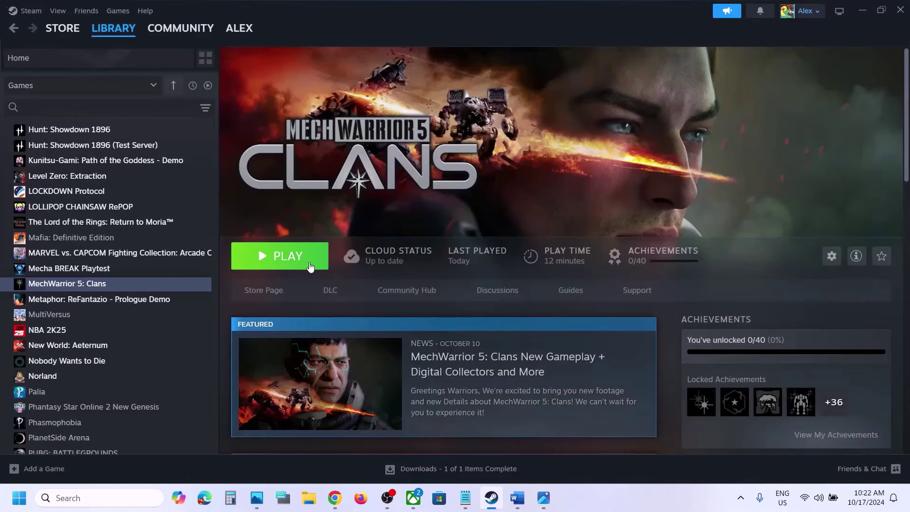
pyautogui.click(311, 267)
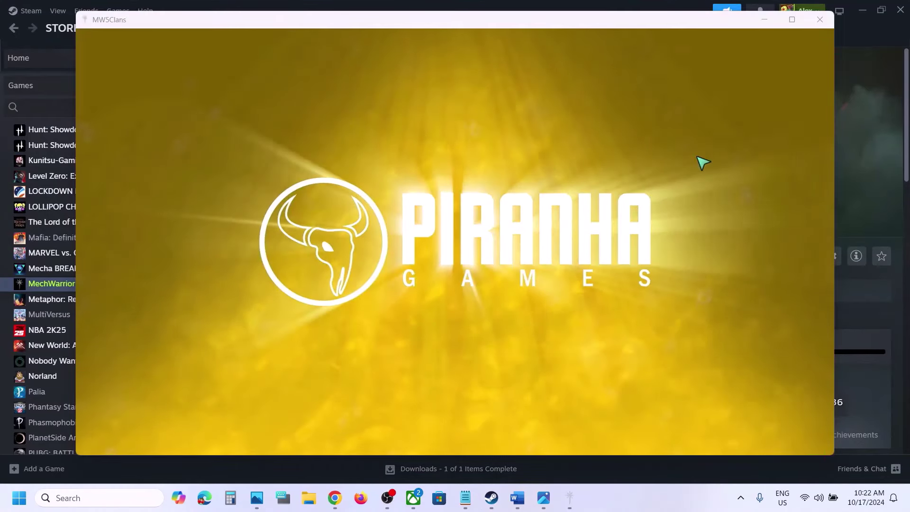
pyautogui.click(818, 21)
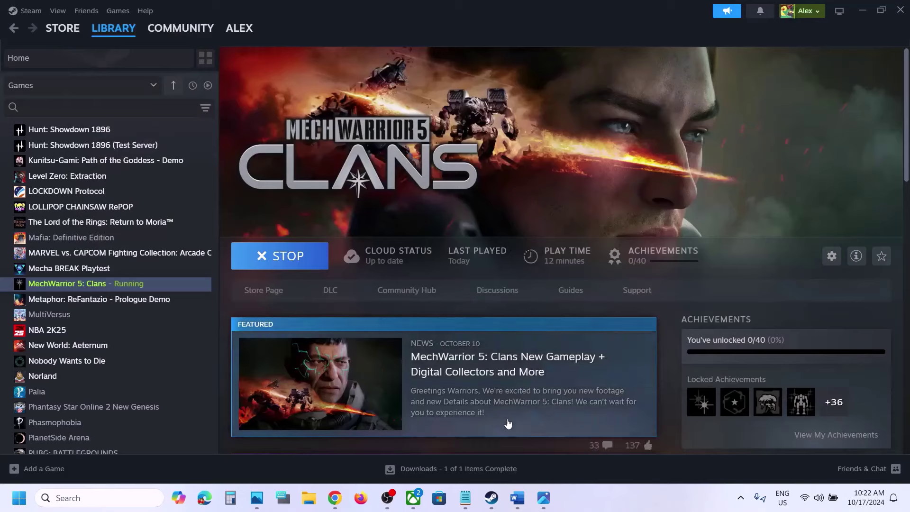
pyautogui.click(518, 498)
# - Scroll to Step 3 and highlight 'Allow the game to Antivirus program'
pyautogui.scroll(-4, 408, 374)
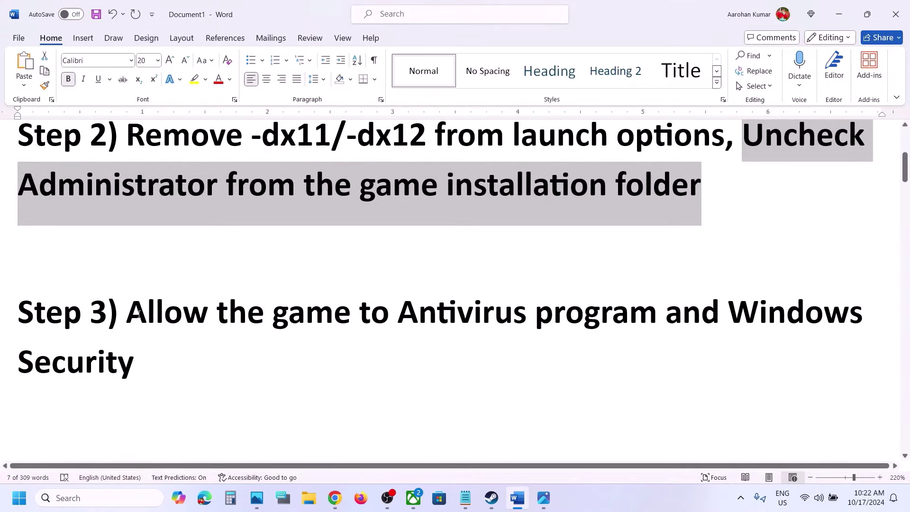
pyautogui.moveTo(139, 313); pyautogui.dragTo(397, 313)
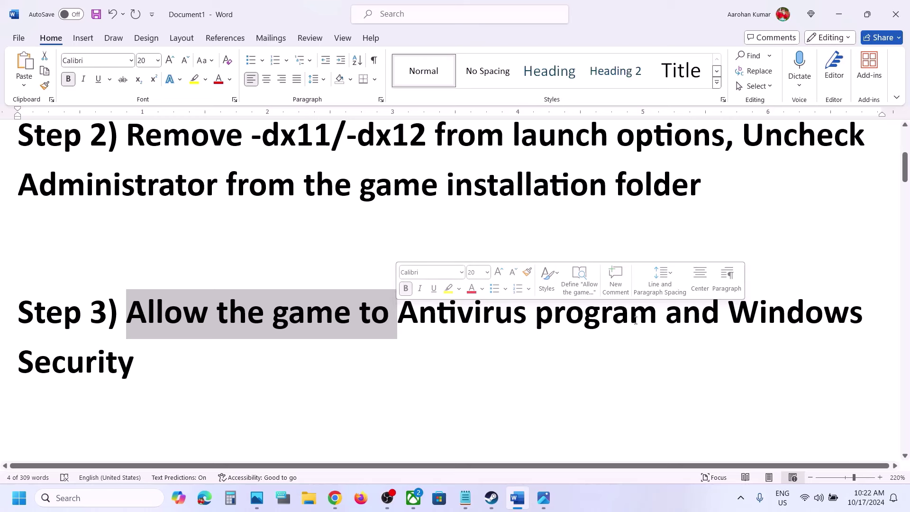
pyautogui.moveTo(664, 315); pyautogui.dragTo(167, 325)
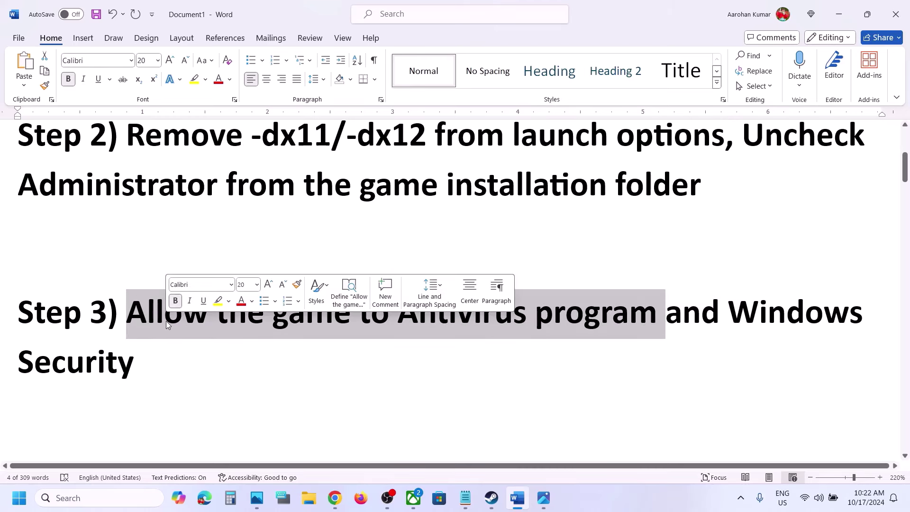
pyautogui.click(175, 348)
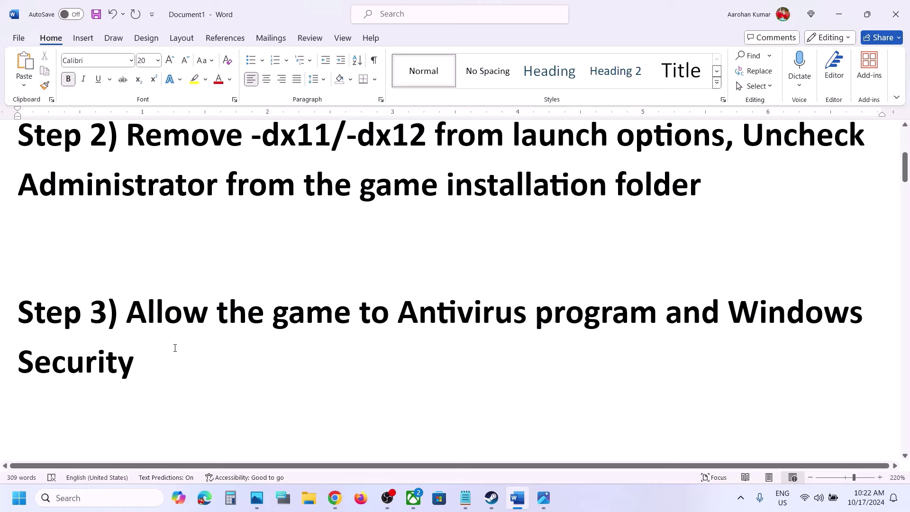
pyautogui.moveTo(138, 309); pyautogui.dragTo(664, 318)
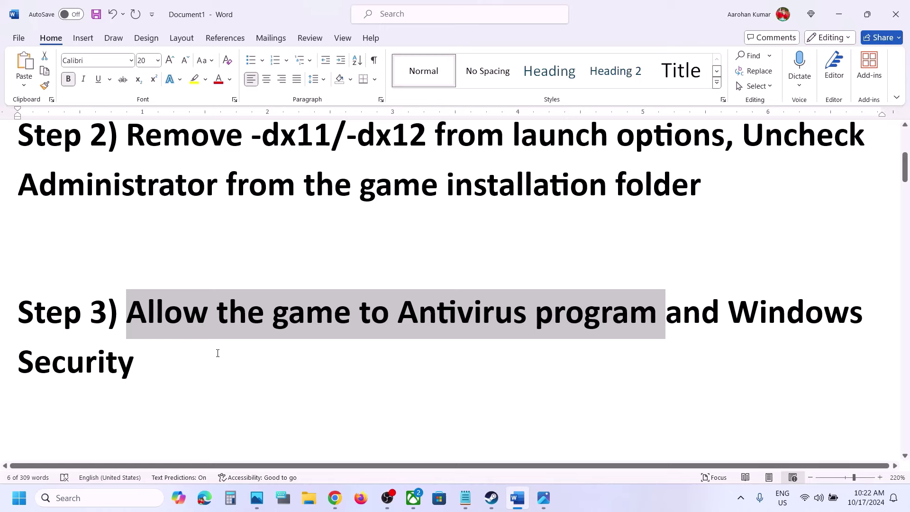
# - Reach Virus & threat protection through Settings > Privacy & security > Windows Security
pyautogui.press('super+i')
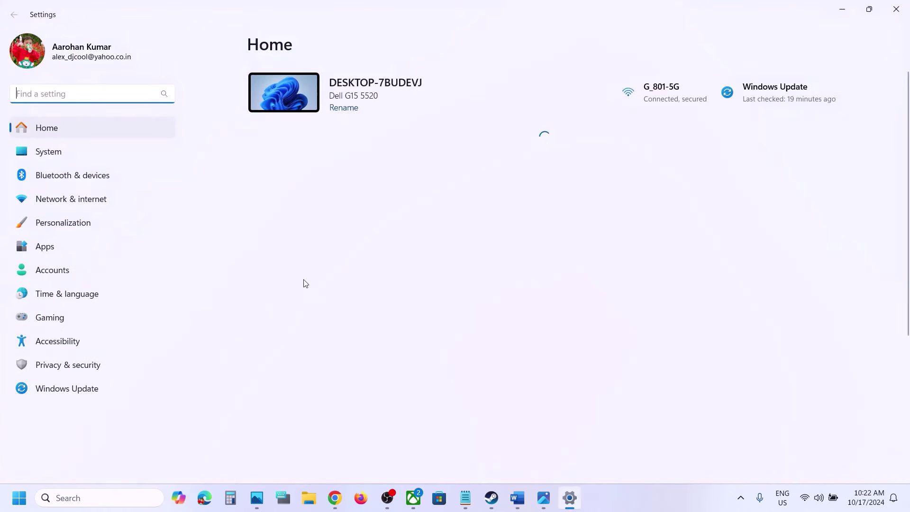
pyautogui.click(90, 372)
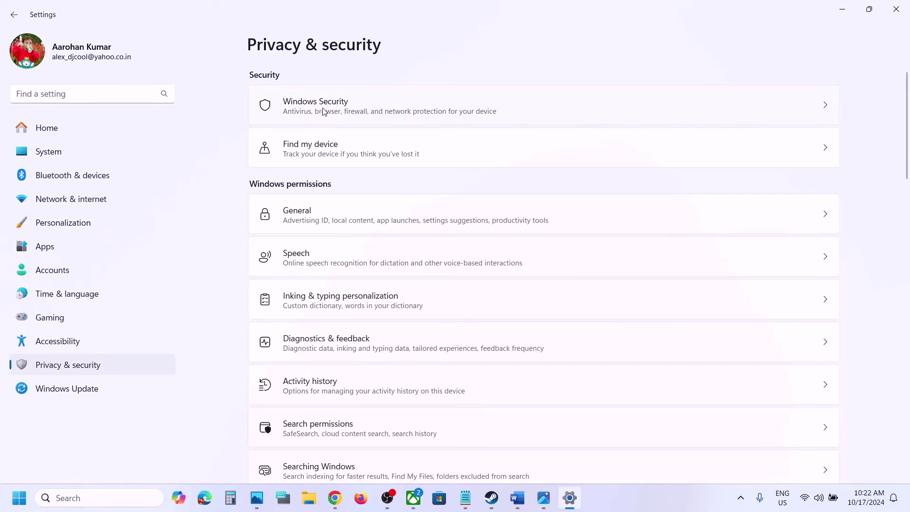
pyautogui.click(519, 125)
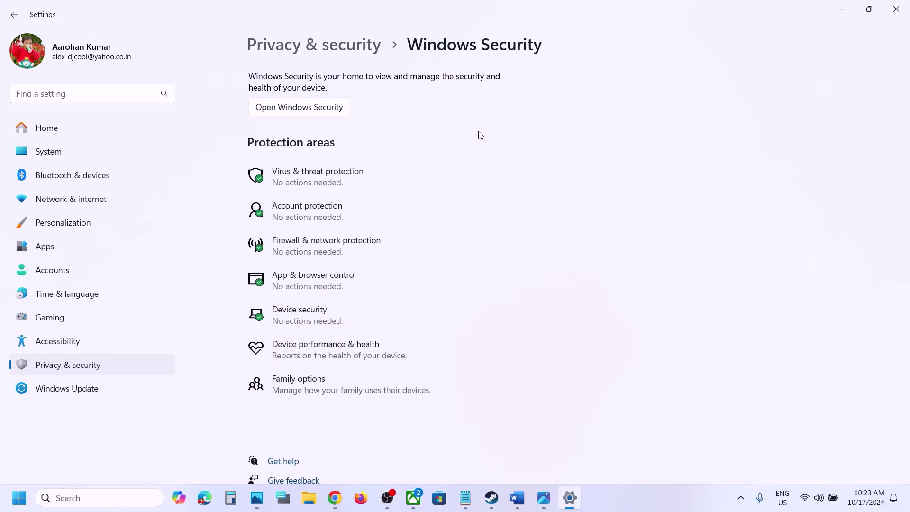
pyautogui.click(329, 176)
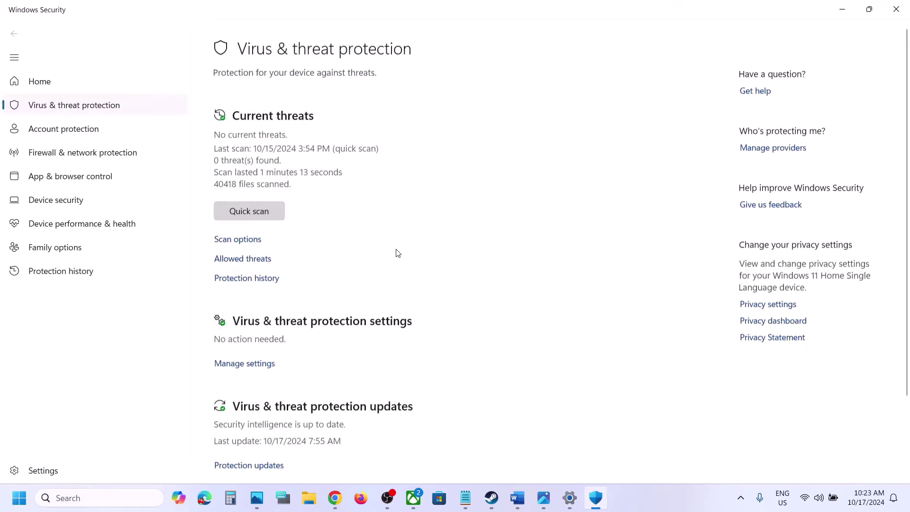
# - Under Ransomware protection, start adding an app allowed through Controlled folder access via Browse all apps
pyautogui.scroll(-3, 396, 253)
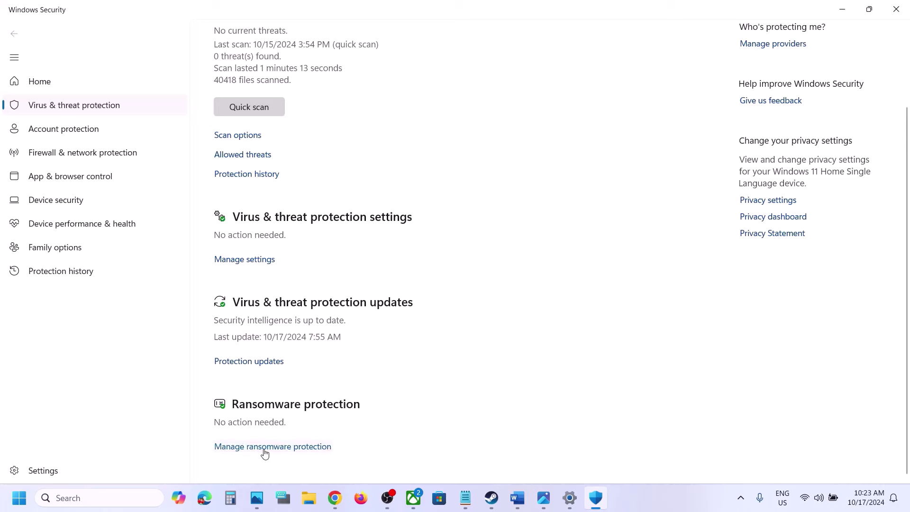
pyautogui.click(263, 452)
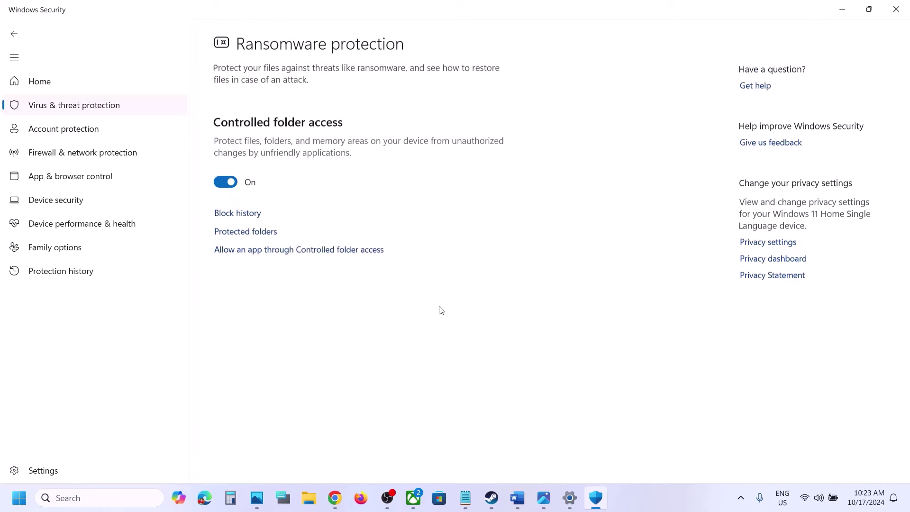
pyautogui.click(288, 252)
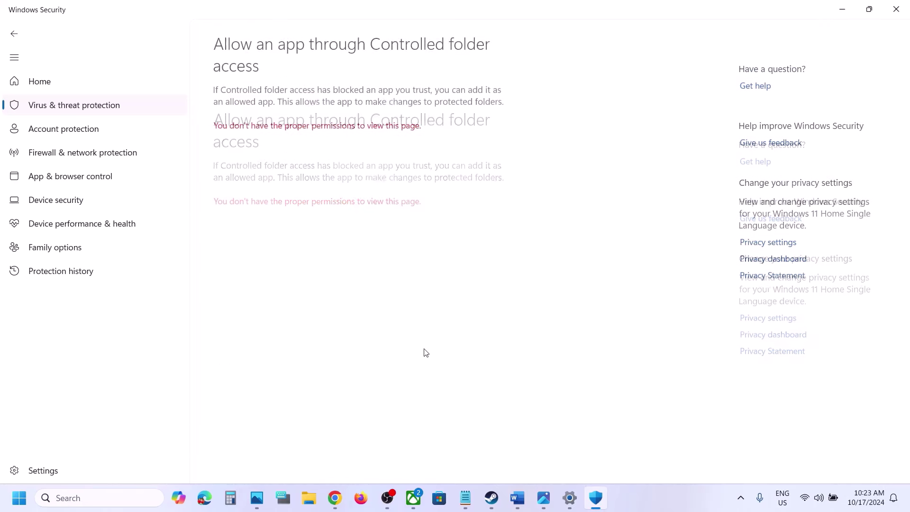
pyautogui.click(277, 45)
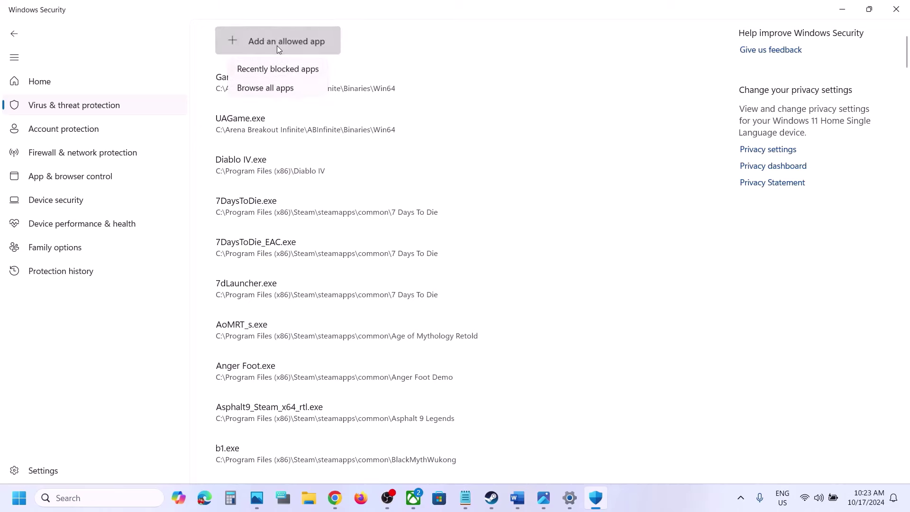
pyautogui.click(277, 89)
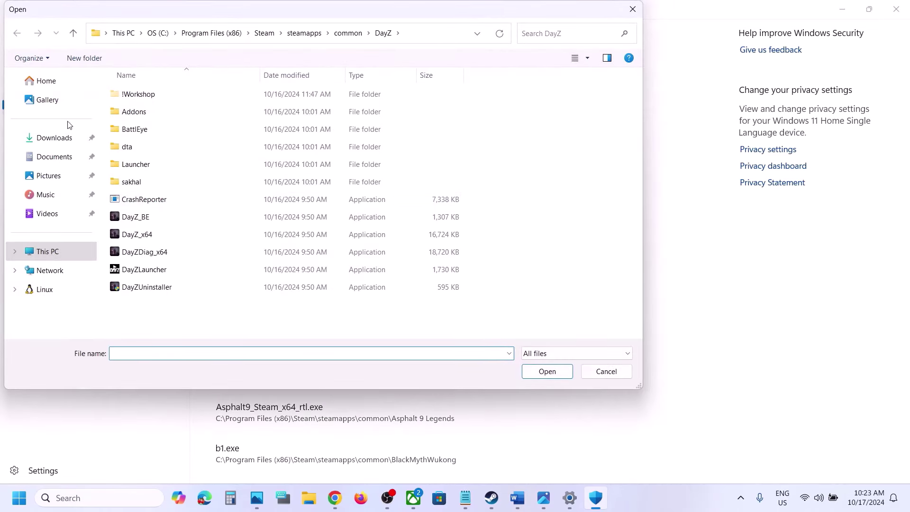
# - Allow the MechWarrior launcher from C:\Program Files (x86)\Steam\steamapps\common\MechWarrior 5 Clans
pyautogui.click(45, 255)
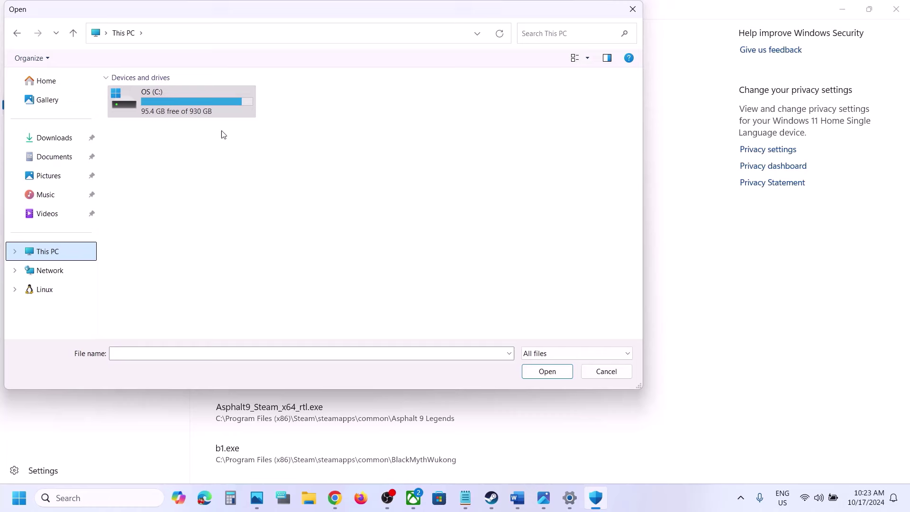
pyautogui.doubleClick(183, 103)
pyautogui.doubleClick(166, 194)
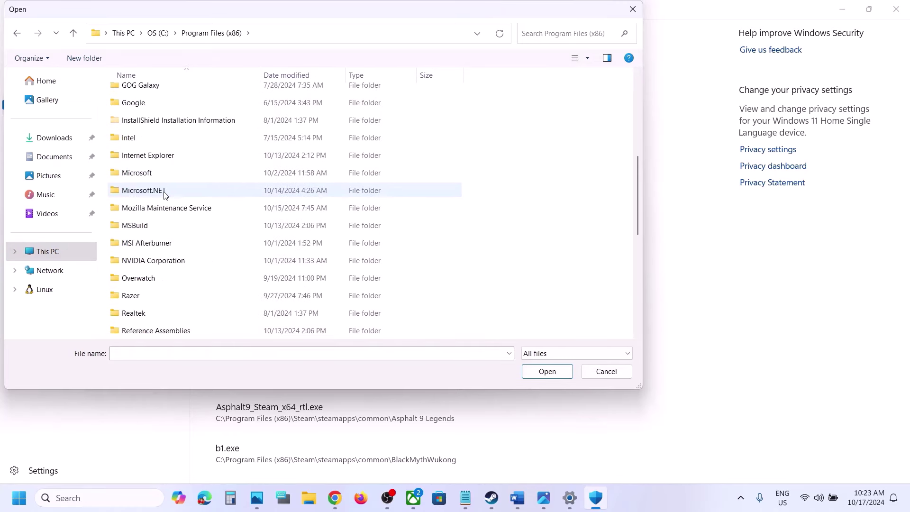
pyautogui.scroll(-3, 160, 285)
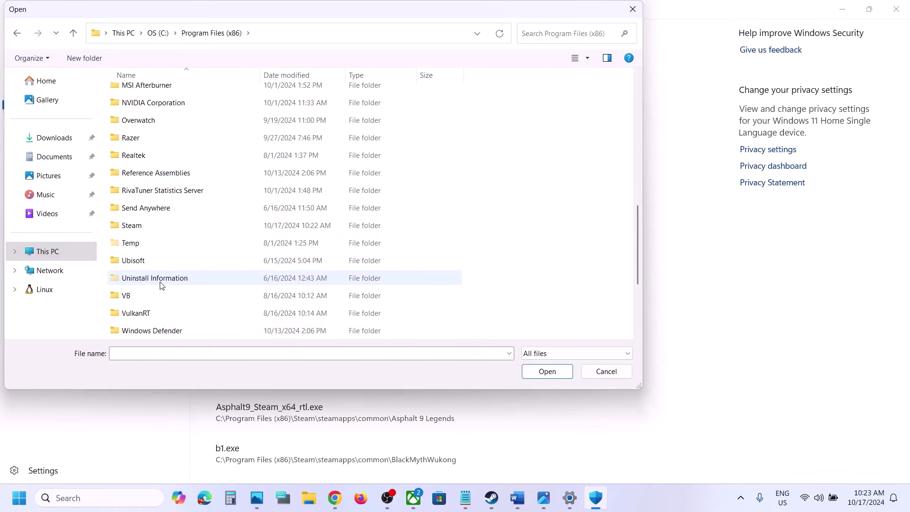
pyautogui.doubleClick(134, 228)
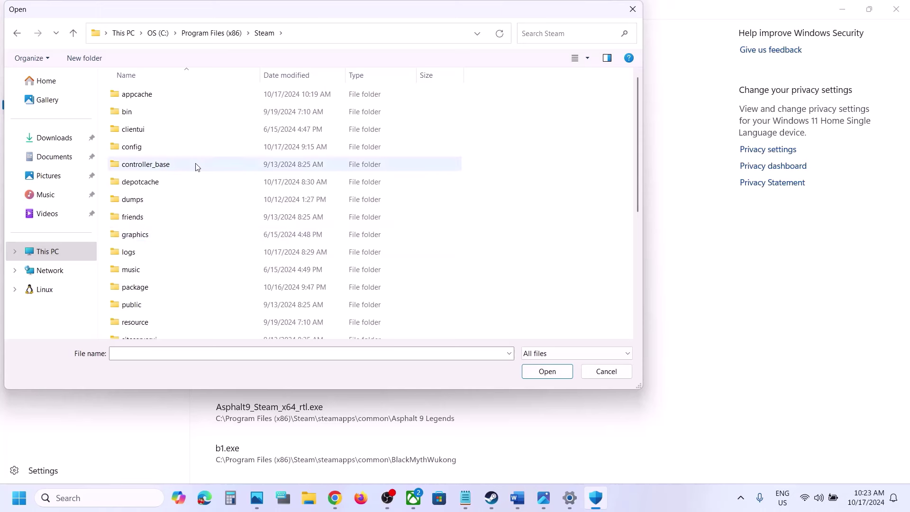
pyautogui.scroll(-3, 158, 179)
pyautogui.doubleClick(154, 227)
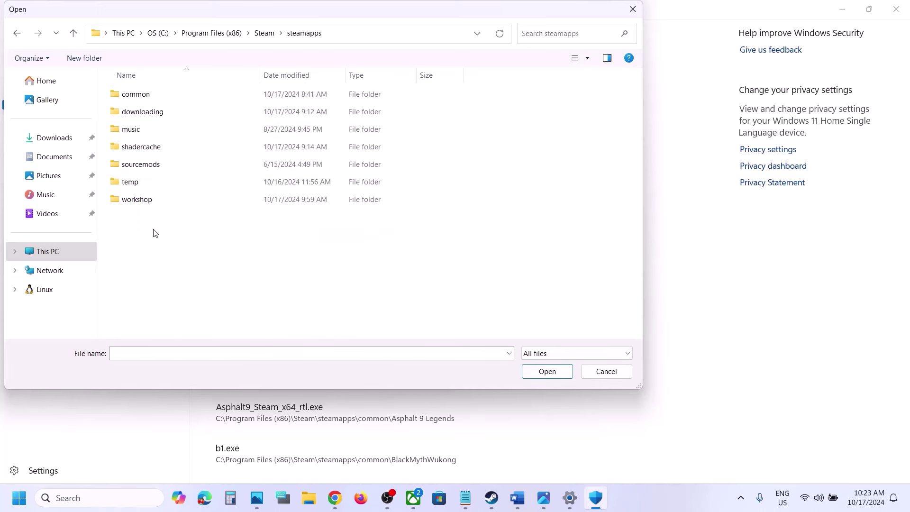
pyautogui.doubleClick(149, 94)
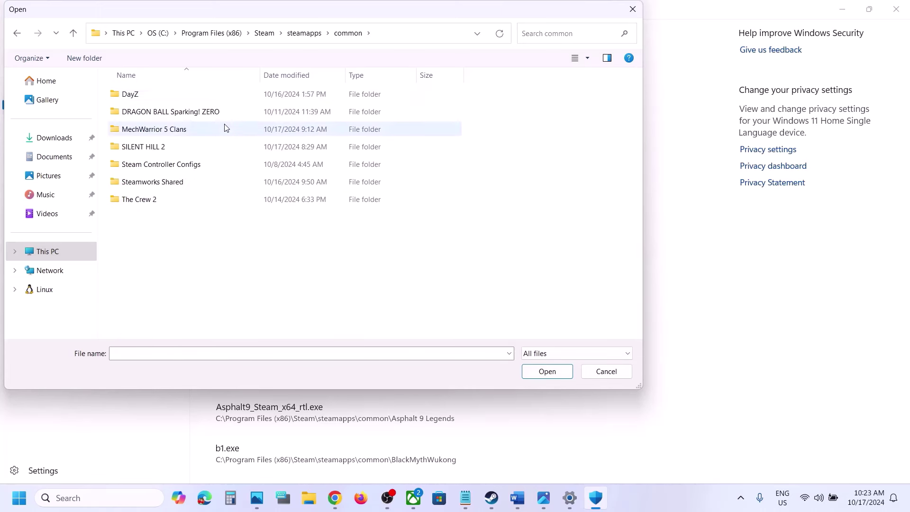
pyautogui.doubleClick(196, 134)
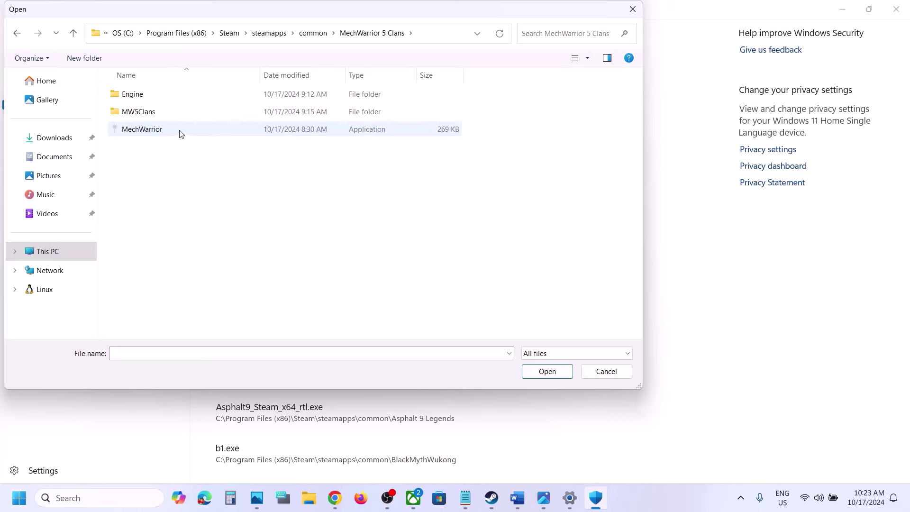
pyautogui.click(170, 134)
pyautogui.click(542, 372)
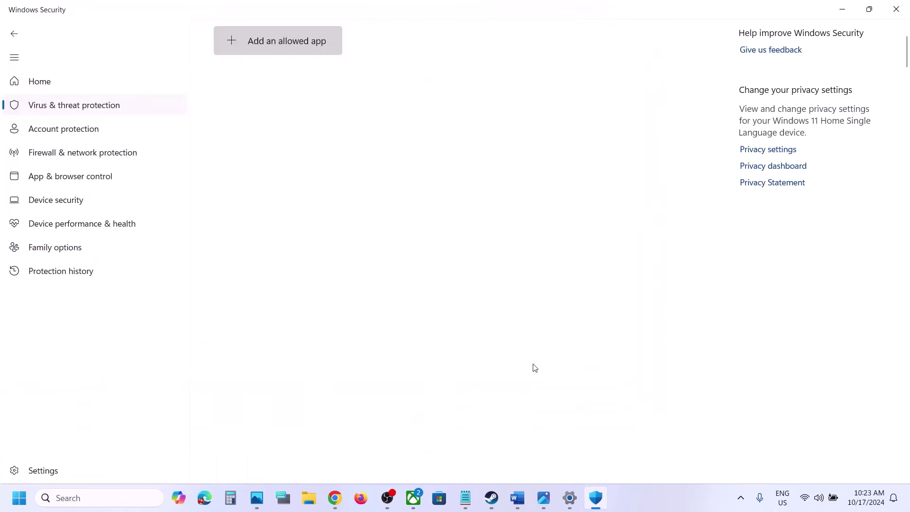
# - Also allow MechWarrior-Win64-Shipping from the MW5Clans\Binaries\Win64 folder
pyautogui.click(290, 51)
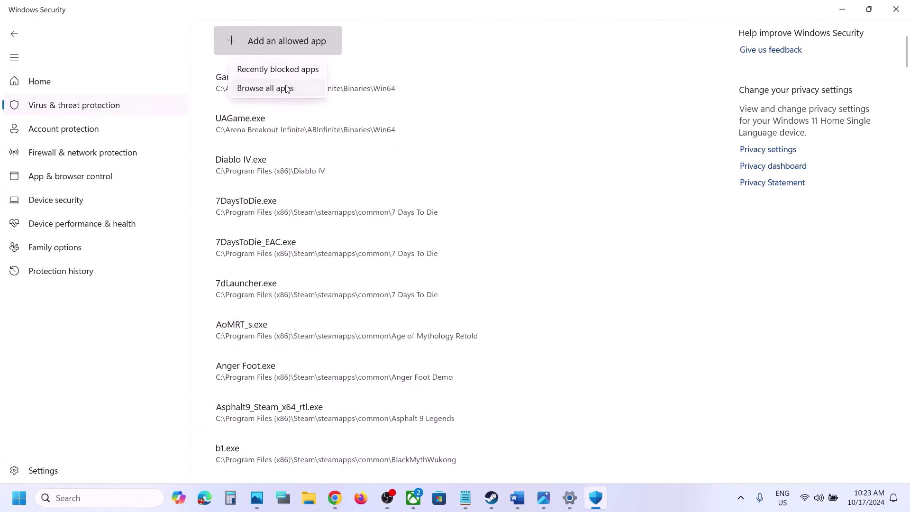
pyautogui.click(286, 86)
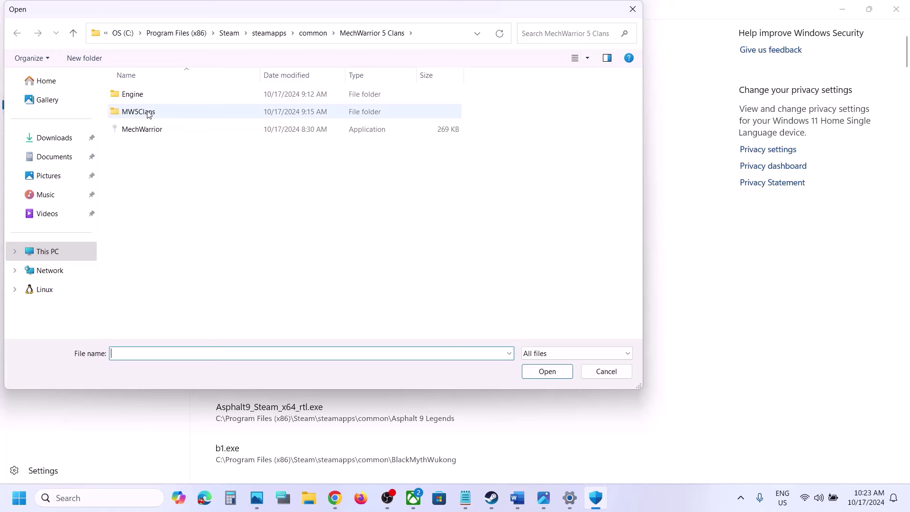
pyautogui.doubleClick(143, 112)
pyautogui.doubleClick(147, 97)
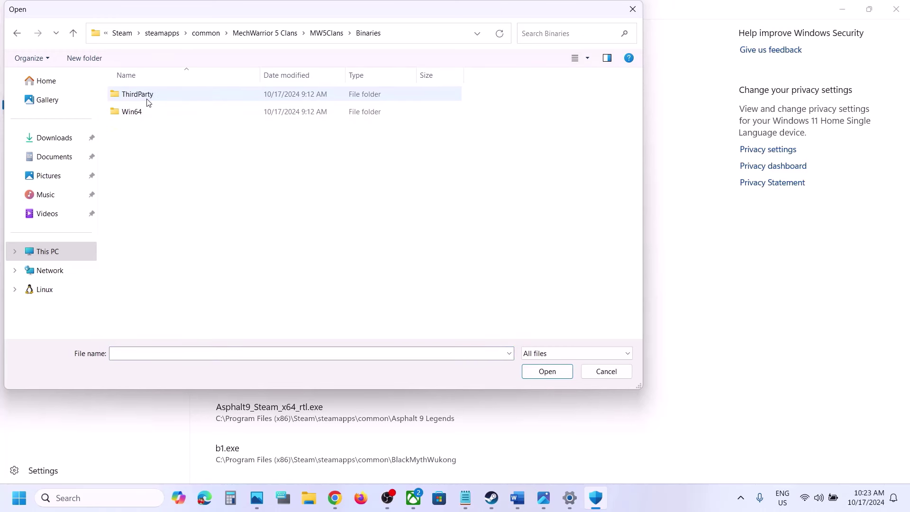
pyautogui.doubleClick(146, 109)
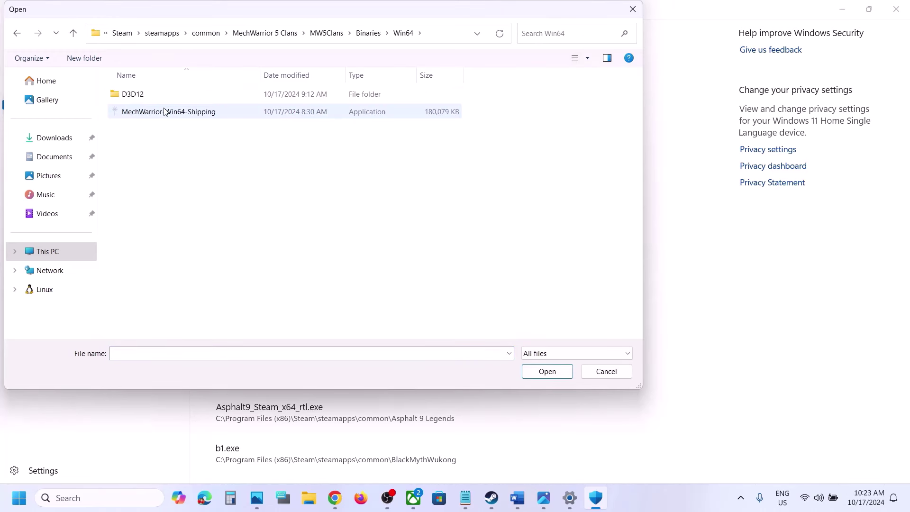
pyautogui.click(165, 111)
pyautogui.click(531, 371)
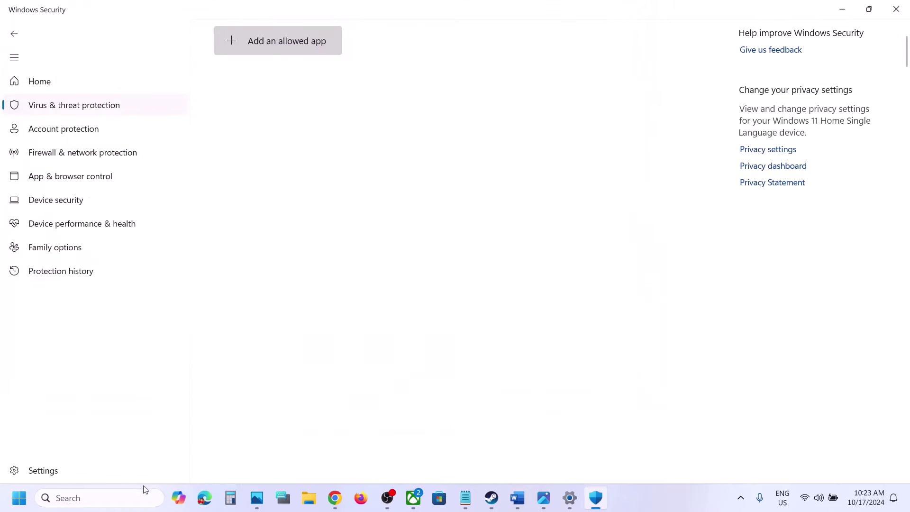
# - Open Windows Defender Firewall from Control Panel's System and Security section
pyautogui.click(114, 499)
pyautogui.write('control')
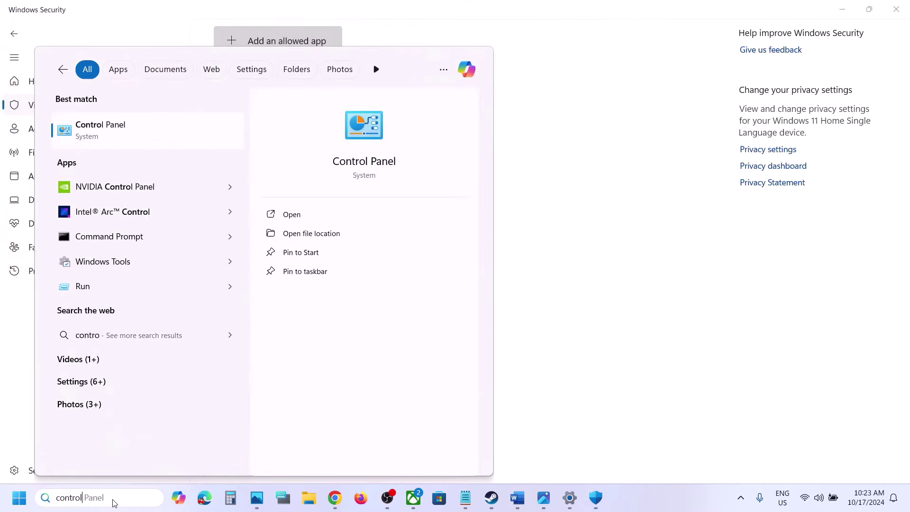
pyautogui.press('Return')
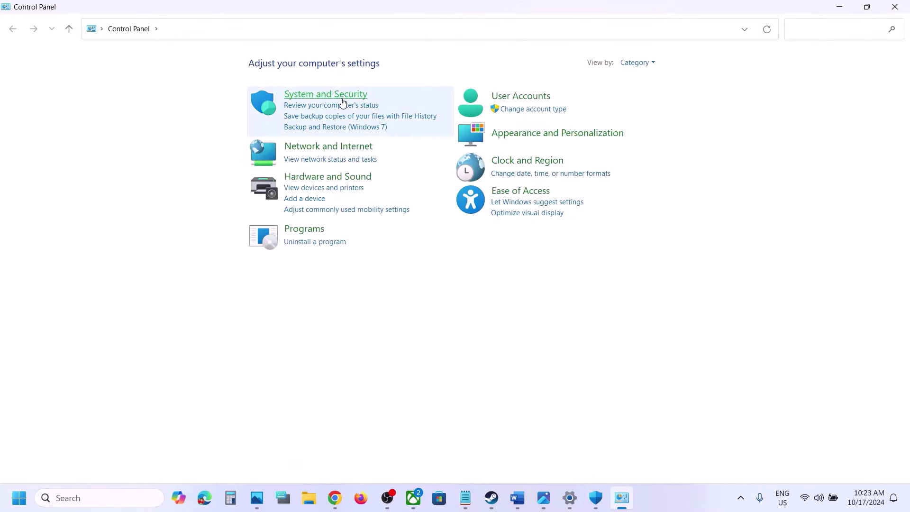
pyautogui.click(343, 98)
pyautogui.click(236, 104)
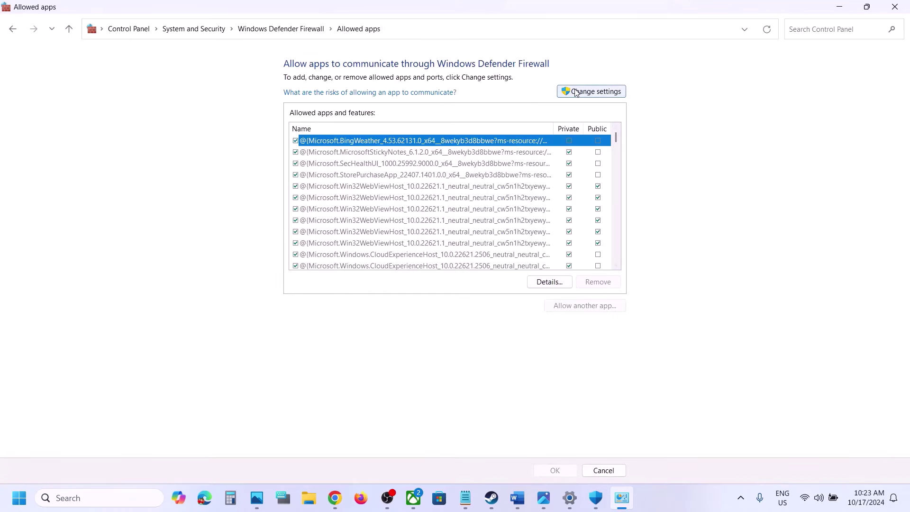
# - Try adding the MechWarrior launcher as an allowed app and dismiss the already-in-list error
pyautogui.click(576, 92)
pyautogui.click(571, 304)
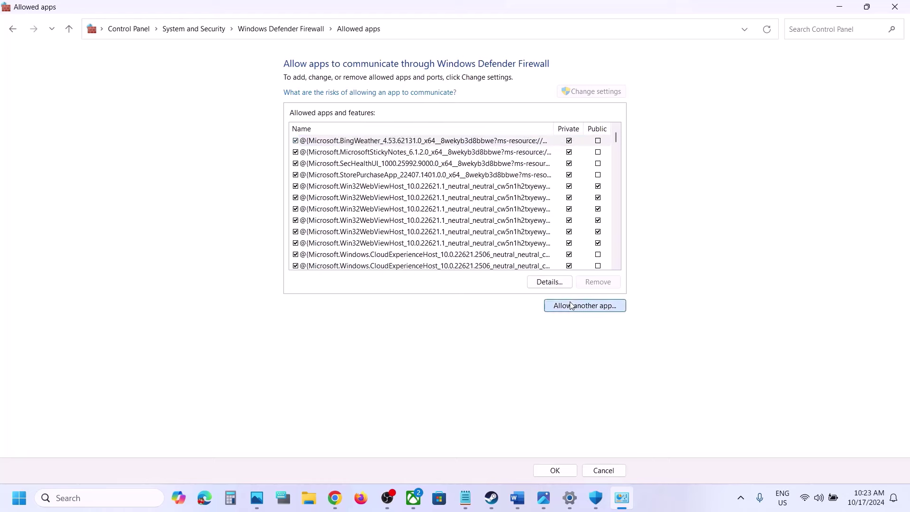
pyautogui.click(547, 305)
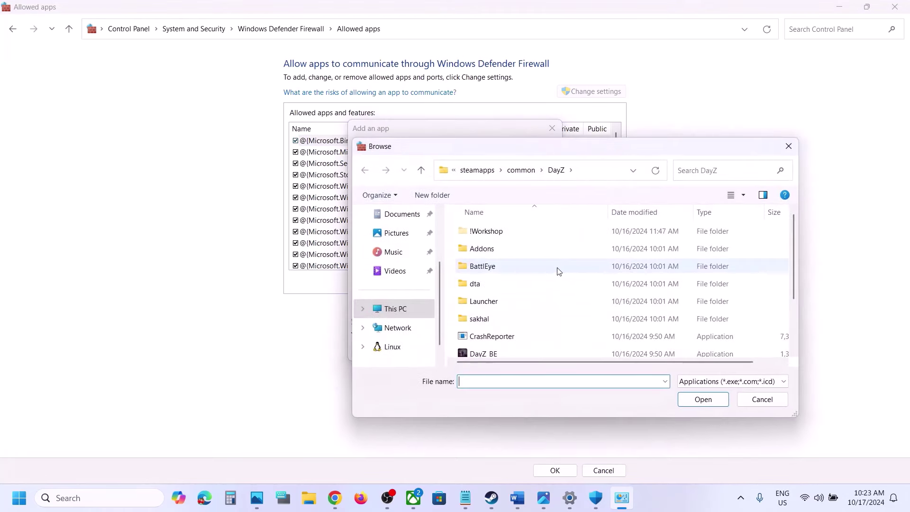
pyautogui.click(515, 175)
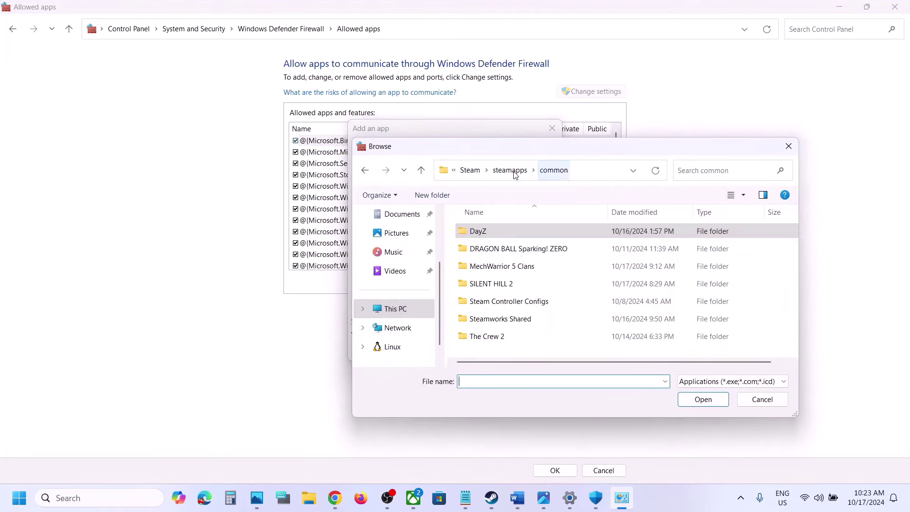
pyautogui.doubleClick(519, 266)
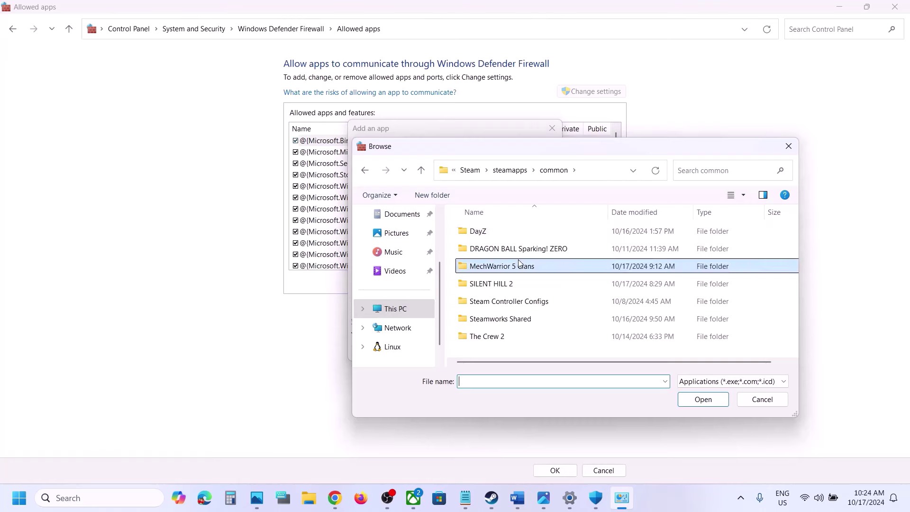
pyautogui.click(505, 268)
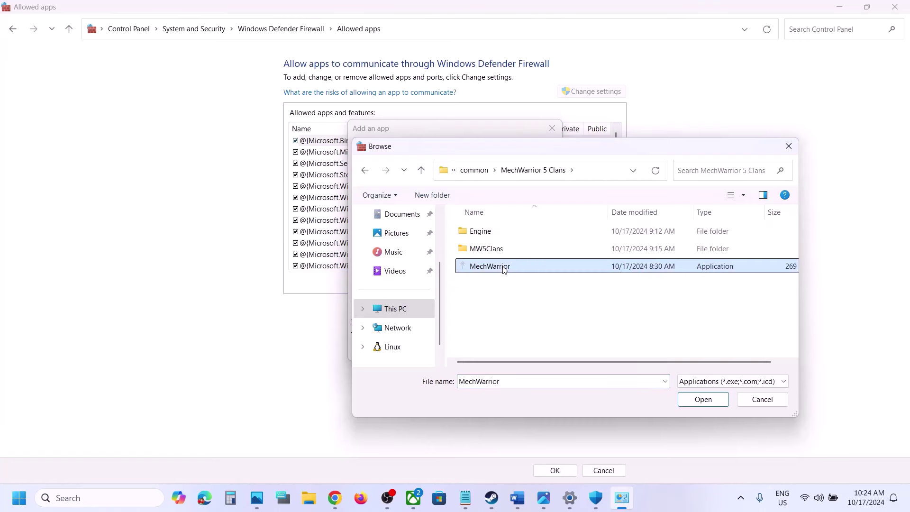
pyautogui.click(700, 400)
pyautogui.click(496, 353)
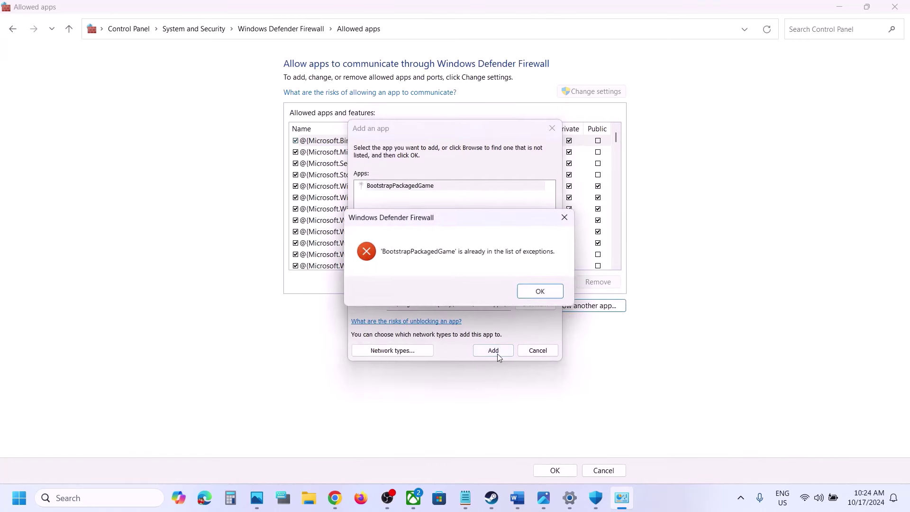
pyautogui.click(533, 296)
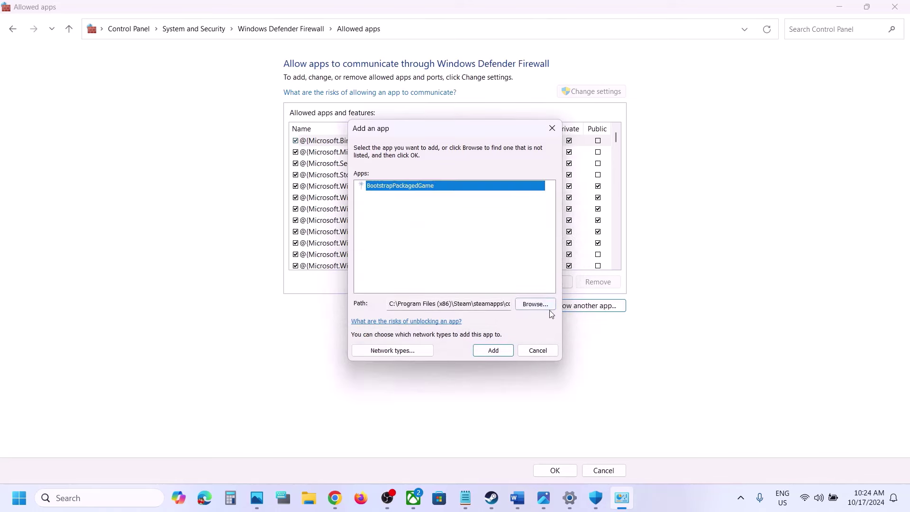
# - Allow MechWarrior-Win64-Shipping from MW5Clans\Binaries\Win64 through the firewall and close the window
pyautogui.click(547, 308)
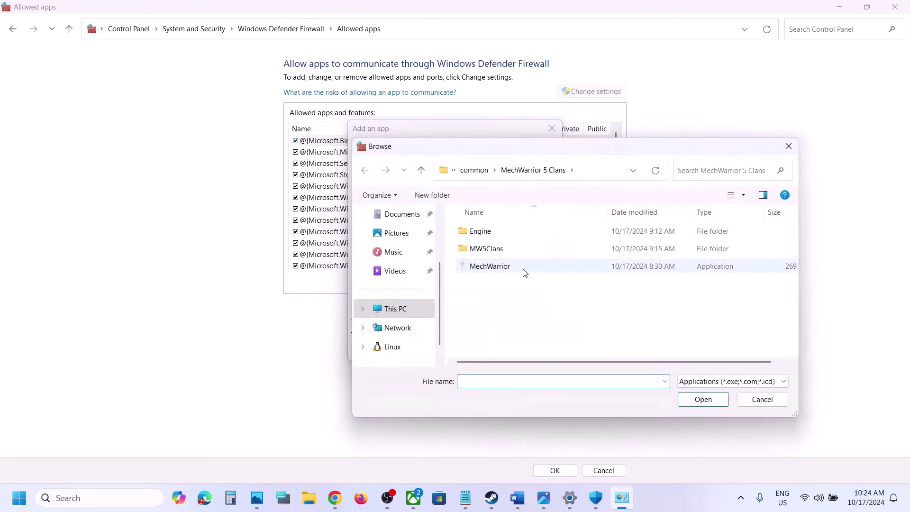
pyautogui.doubleClick(488, 250)
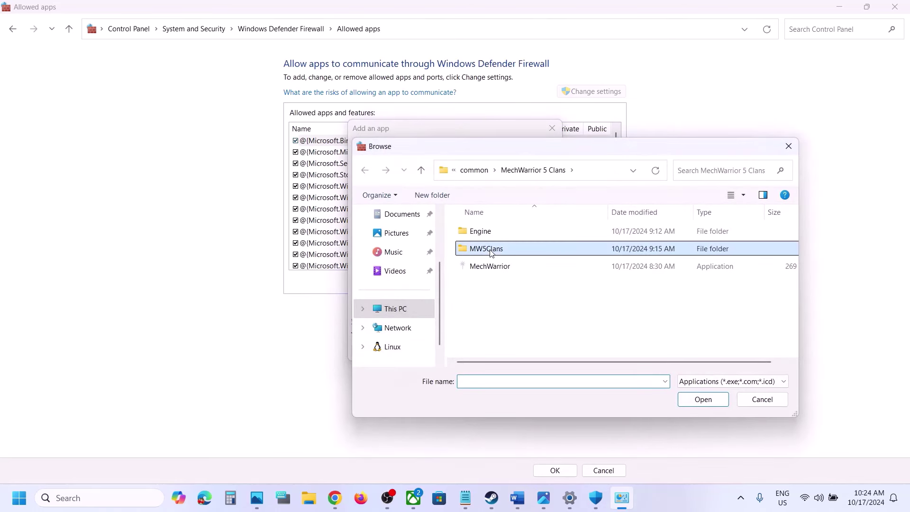
pyautogui.doubleClick(482, 232)
pyautogui.click(482, 233)
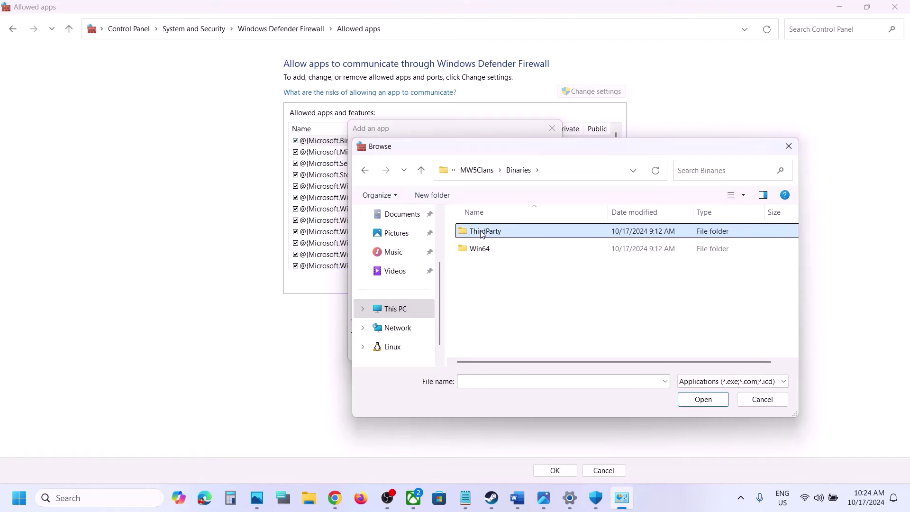
pyautogui.doubleClick(481, 248)
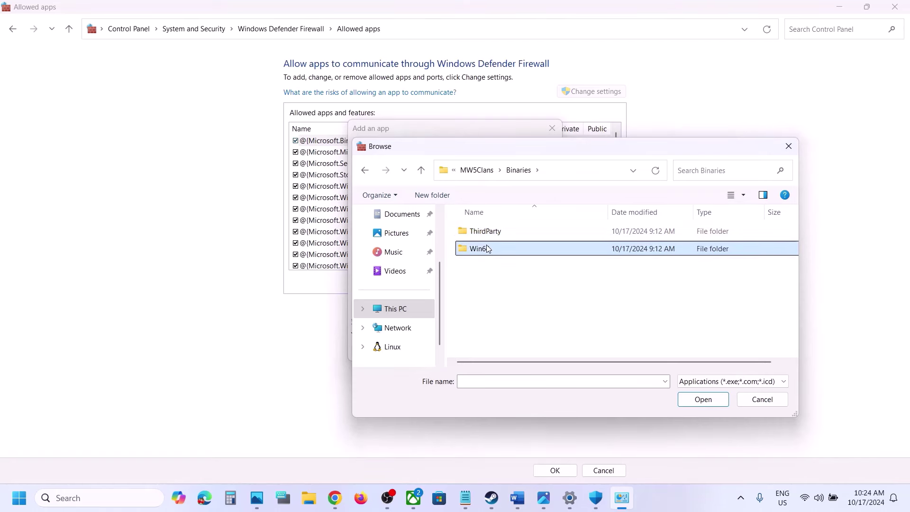
pyautogui.click(497, 250)
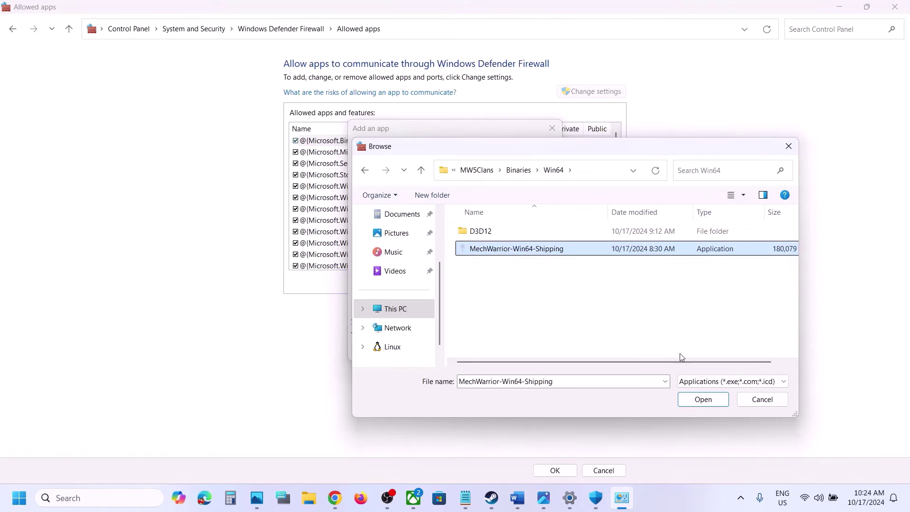
pyautogui.click(702, 398)
pyautogui.click(494, 350)
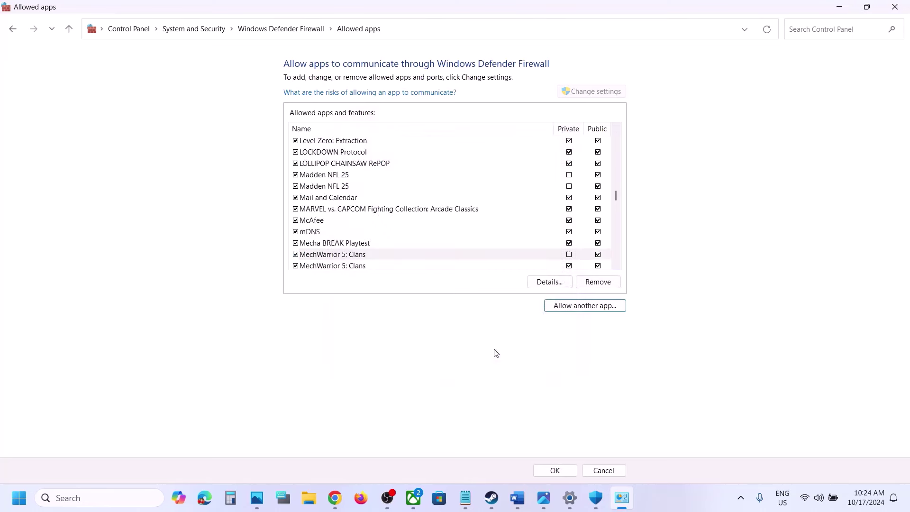
pyautogui.click(359, 257)
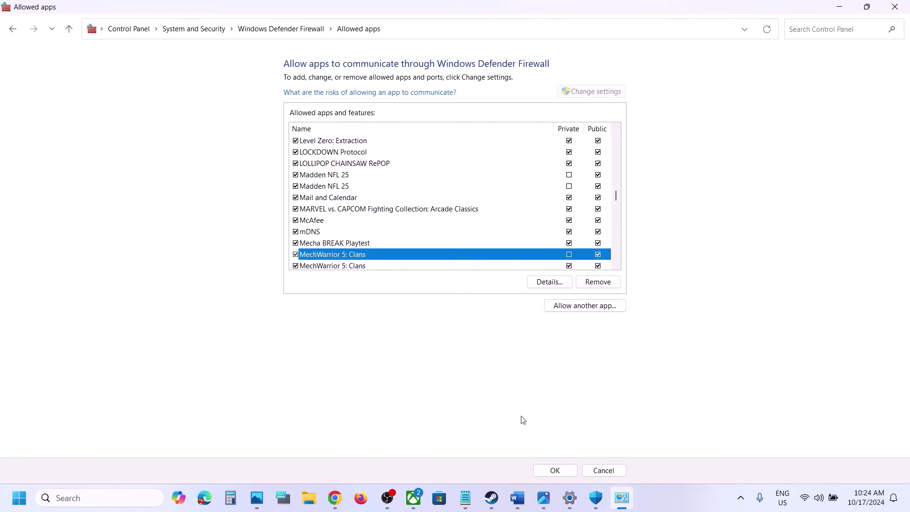
pyautogui.click(895, 7)
# - Close Windows Security and Settings, select Word's Step 4 run-as-administrator text, and return to Steam
pyautogui.click(899, 7)
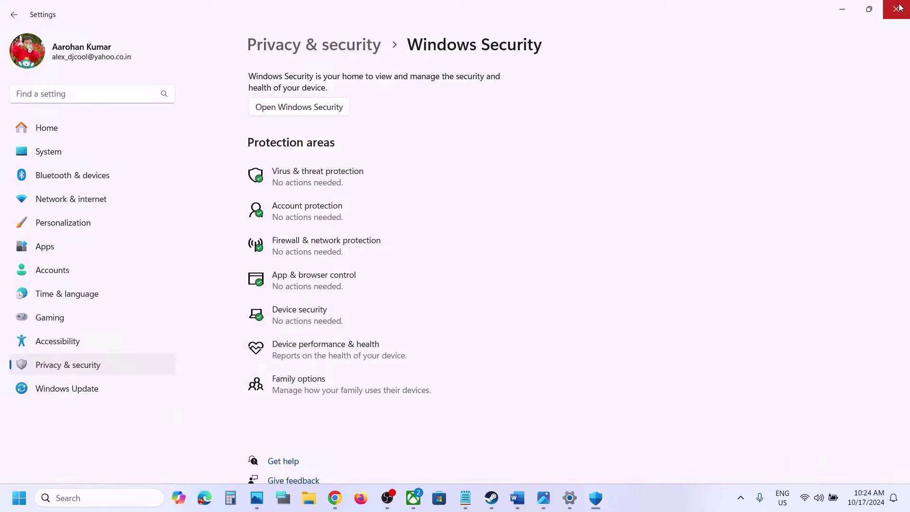
pyautogui.click(899, 7)
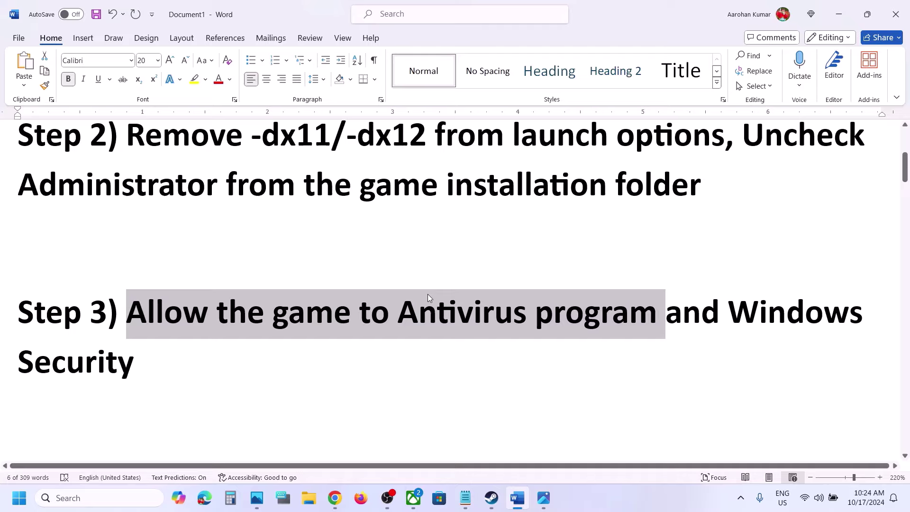
pyautogui.scroll(-4, 428, 298)
pyautogui.moveTo(128, 282); pyautogui.dragTo(270, 332)
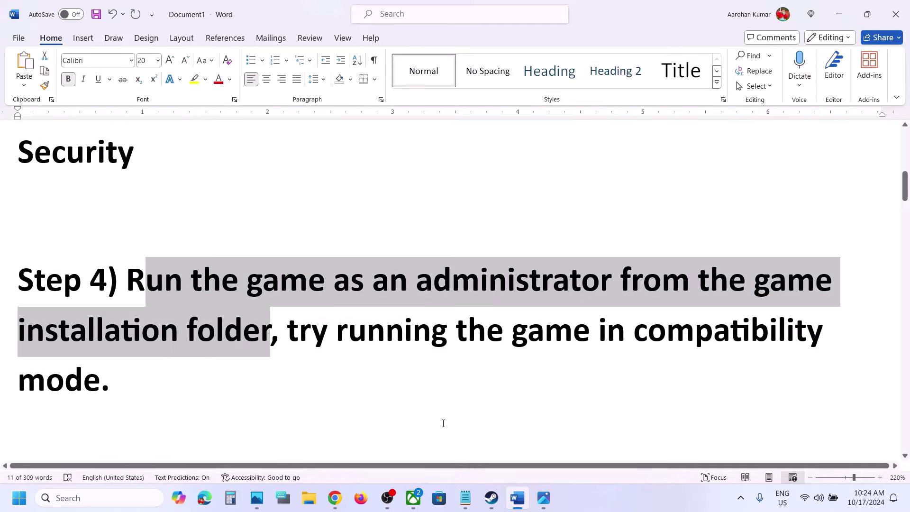
pyautogui.click(491, 498)
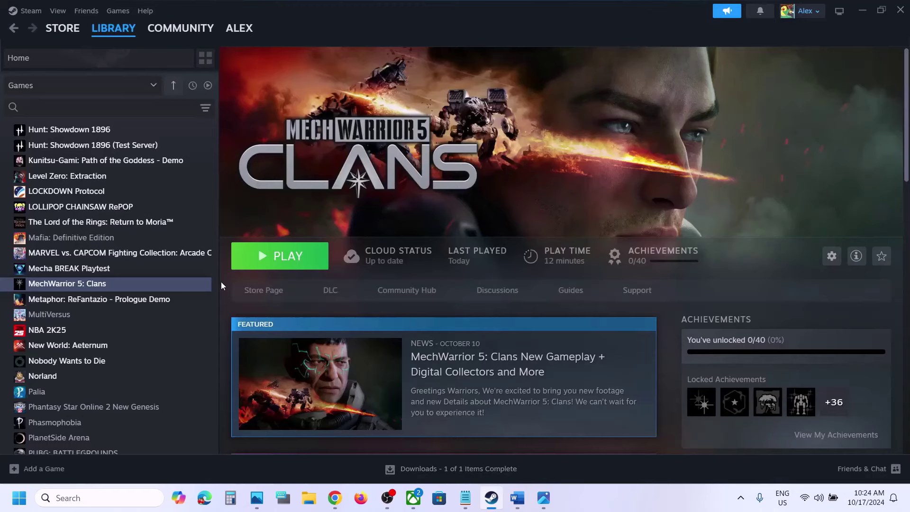
# - Browse MechWarrior 5: Clans' local files, run the MechWarrior launcher as administrator, then close it
pyautogui.rightClick(87, 288)
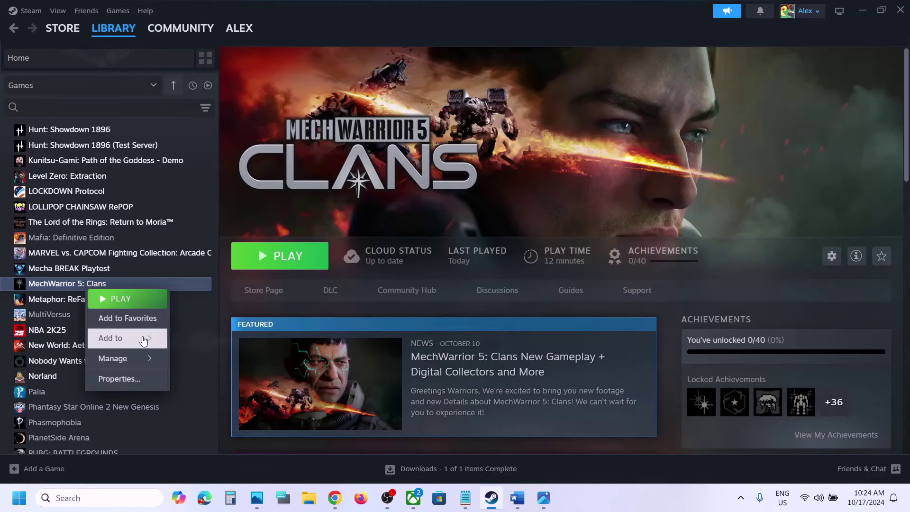
pyautogui.moveTo(136, 359)
pyautogui.click(239, 379)
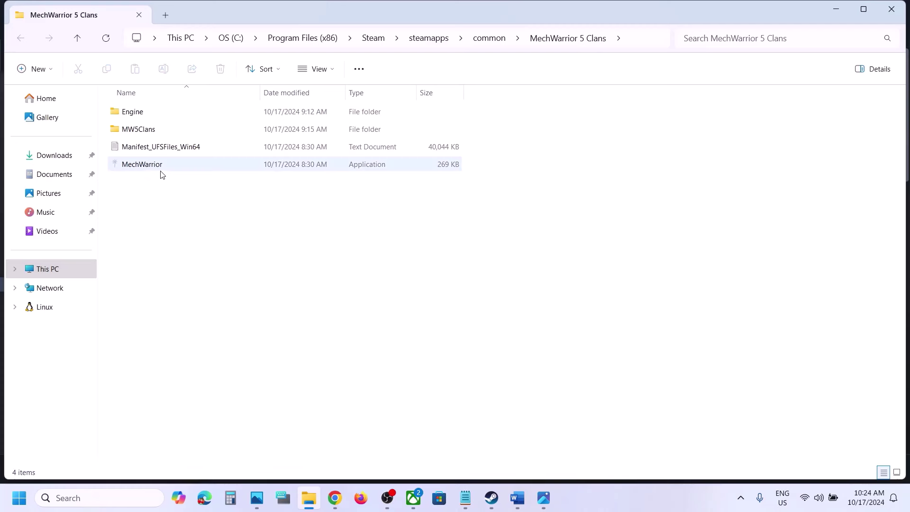
pyautogui.click(143, 167)
pyautogui.rightClick(144, 169)
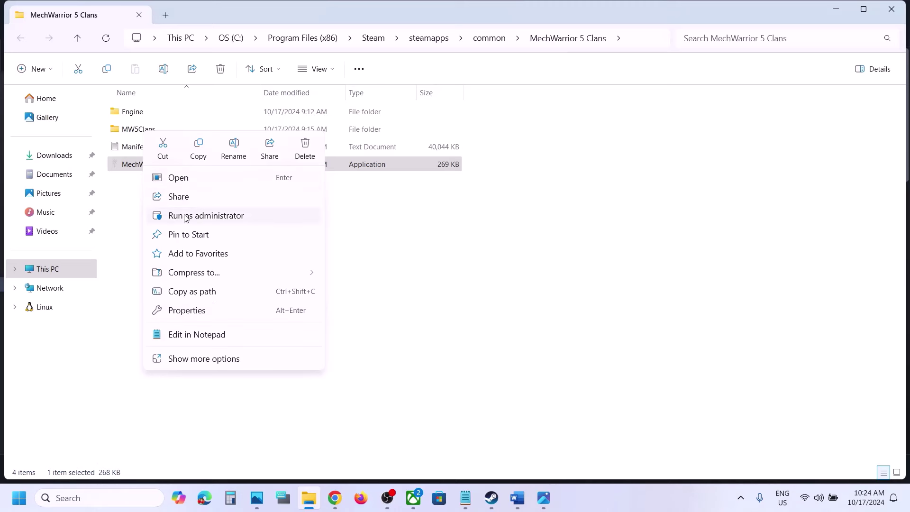
pyautogui.click(215, 217)
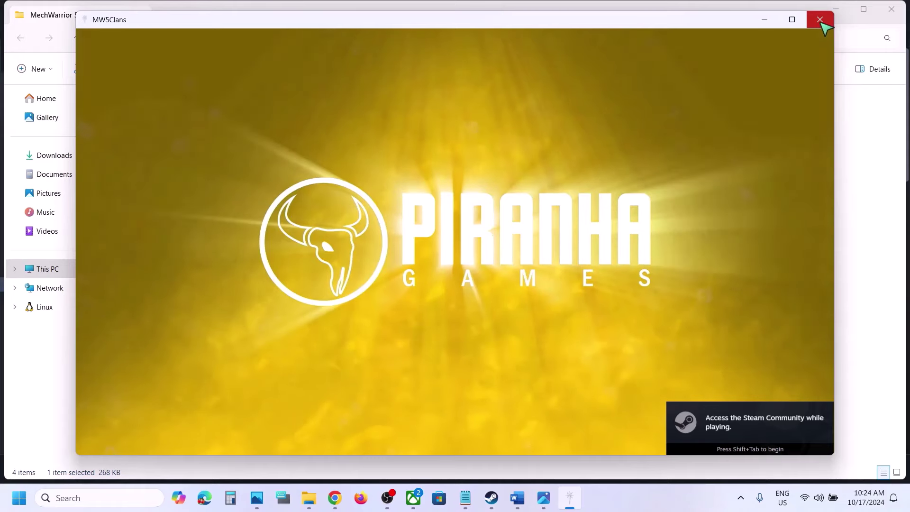
pyautogui.click(820, 19)
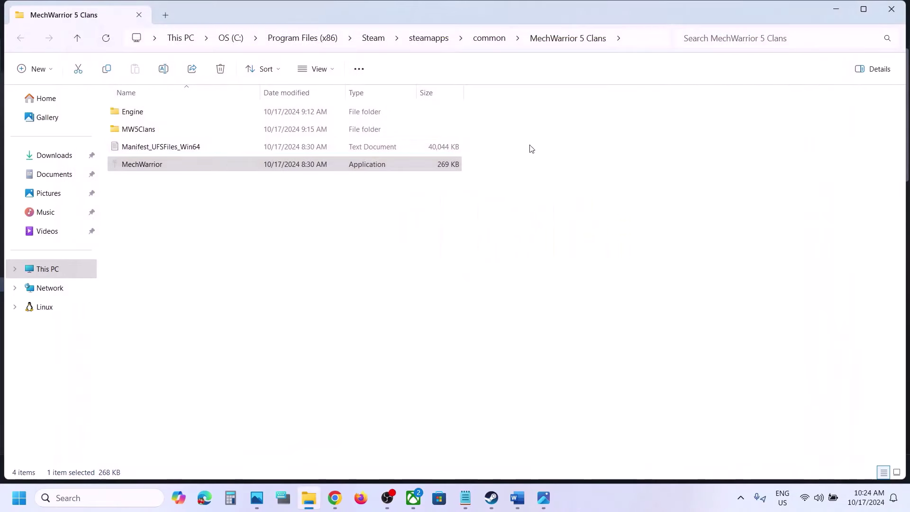
# - Run MechWarrior-Win64-Shipping from MW5Clans\Binaries\Win64 as administrator, then close the game window
pyautogui.click(144, 135)
pyautogui.doubleClick(152, 135)
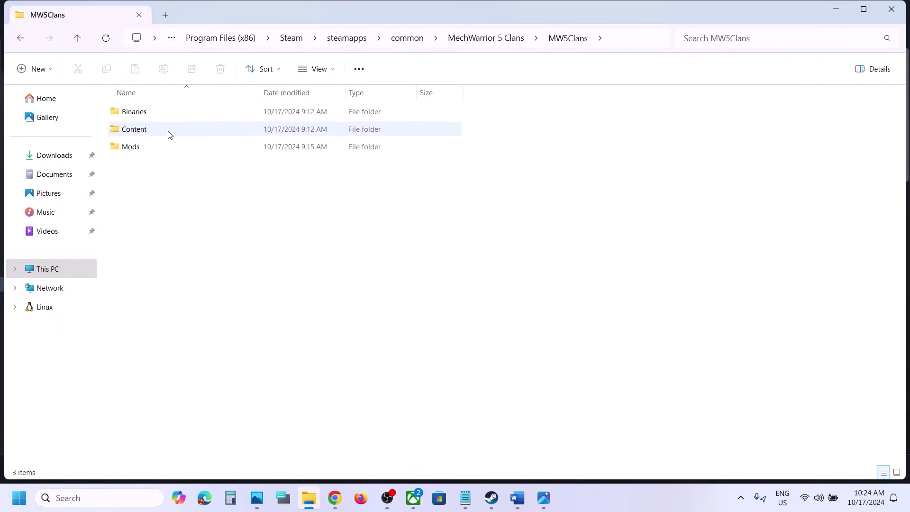
pyautogui.doubleClick(138, 118)
pyautogui.doubleClick(137, 130)
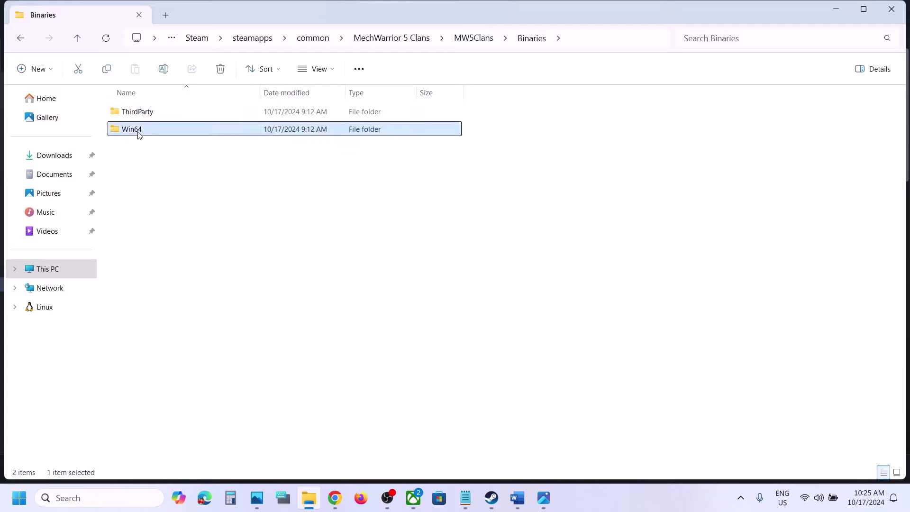
pyautogui.scroll(-2, 192, 242)
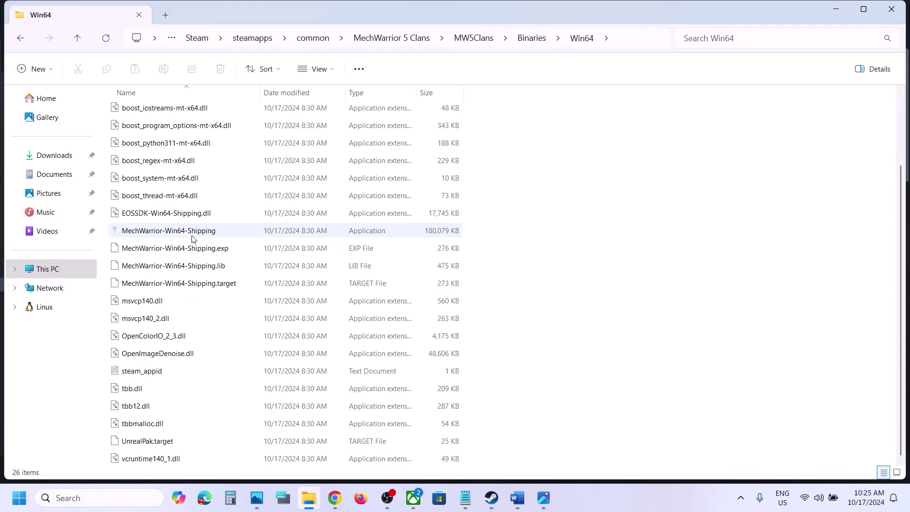
pyautogui.click(204, 231)
pyautogui.rightClick(203, 231)
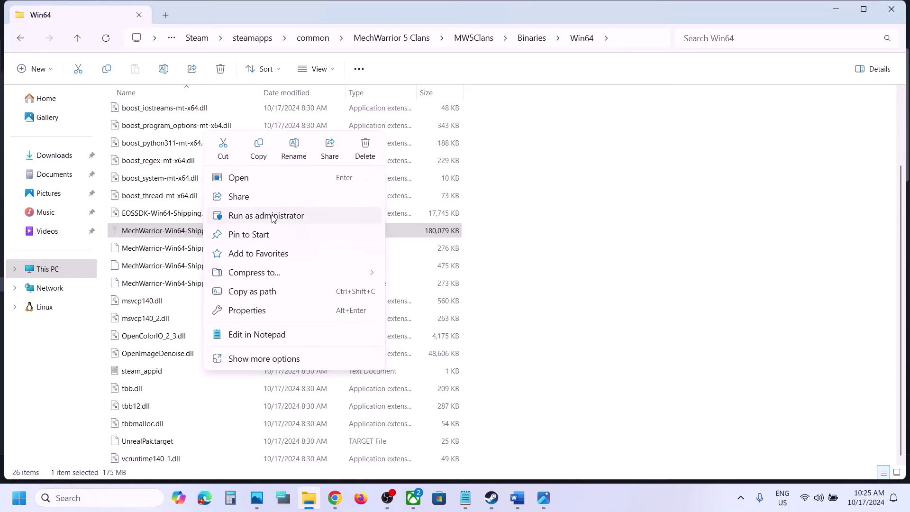
pyautogui.click(274, 216)
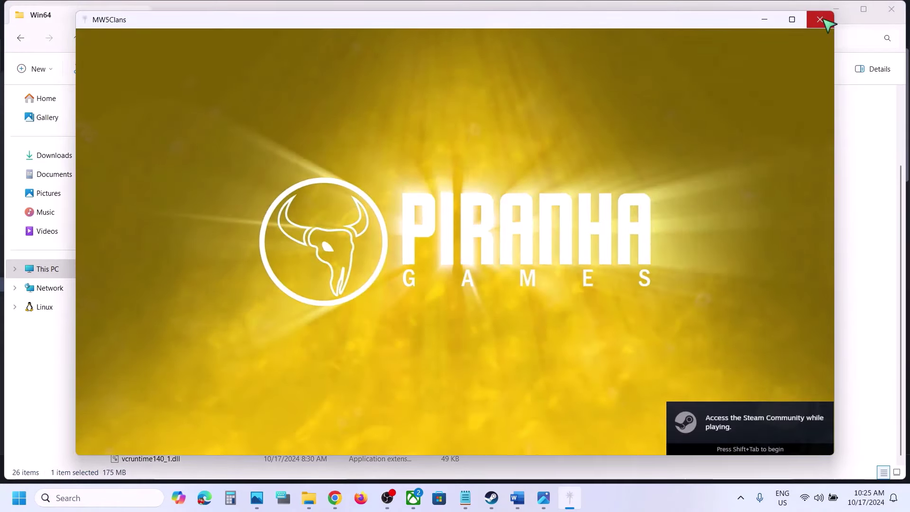
pyautogui.click(821, 19)
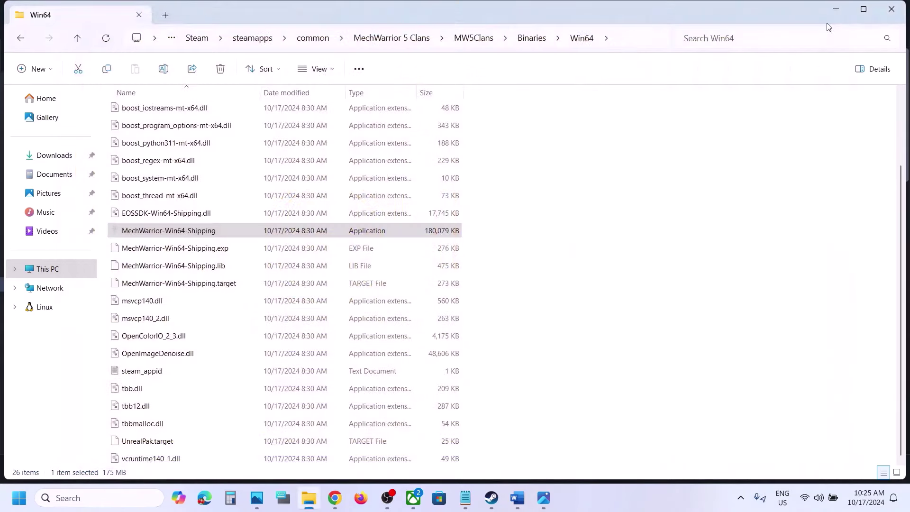
# - Apply a Windows 8 compatibility setting in MechWarrior-Win64-Shipping's properties
pyautogui.rightClick(154, 231)
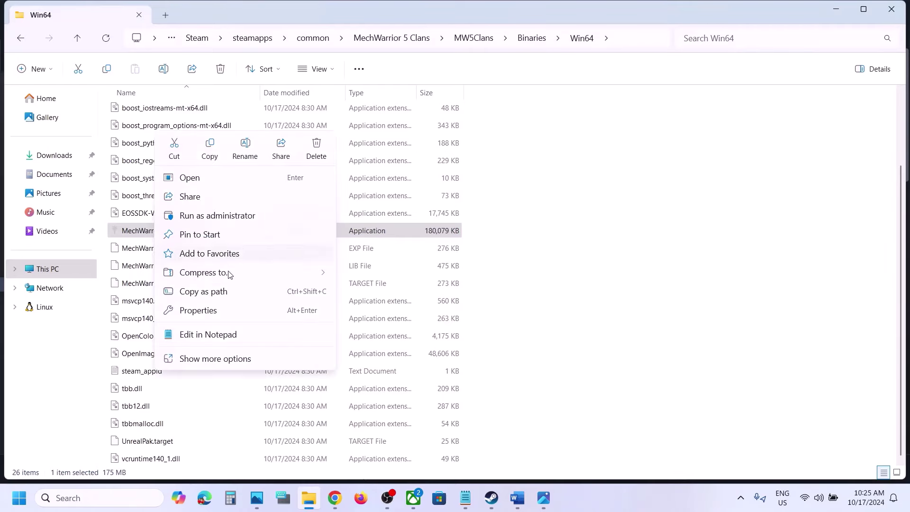
pyautogui.click(209, 311)
pyautogui.click(271, 189)
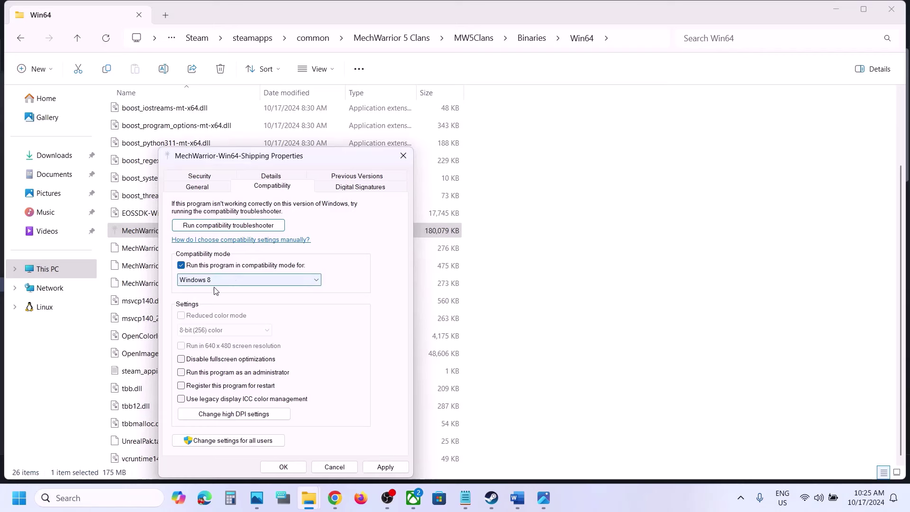
pyautogui.click(384, 467)
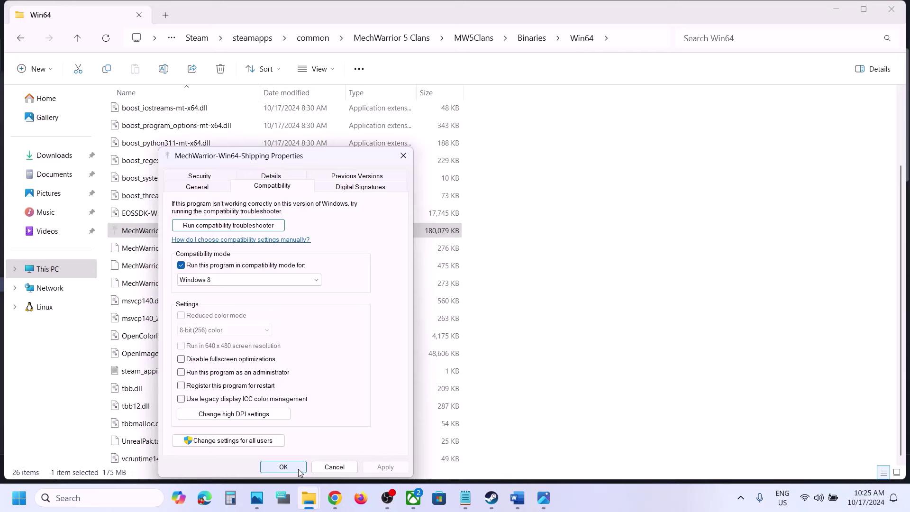
pyautogui.click(299, 472)
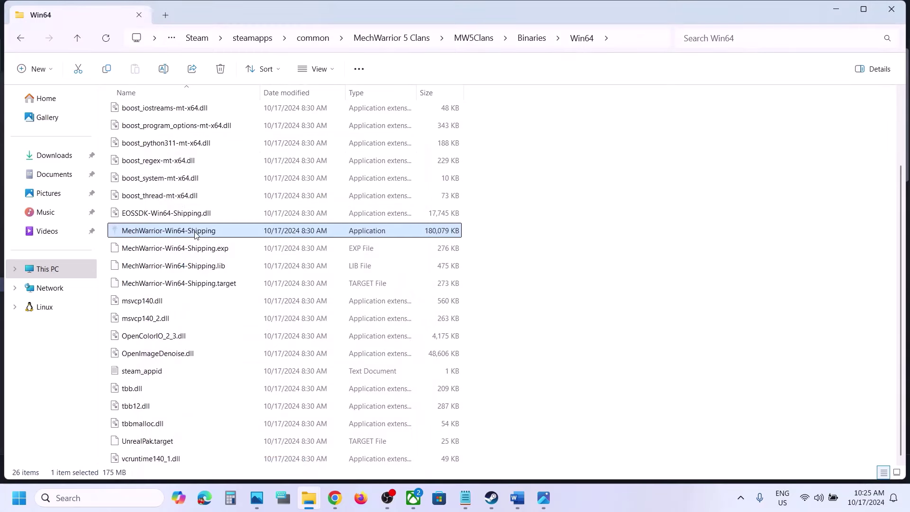
# - Switch compatibility mode to Windows 7 and disable fullscreen optimizations, then confirm
pyautogui.rightClick(195, 235)
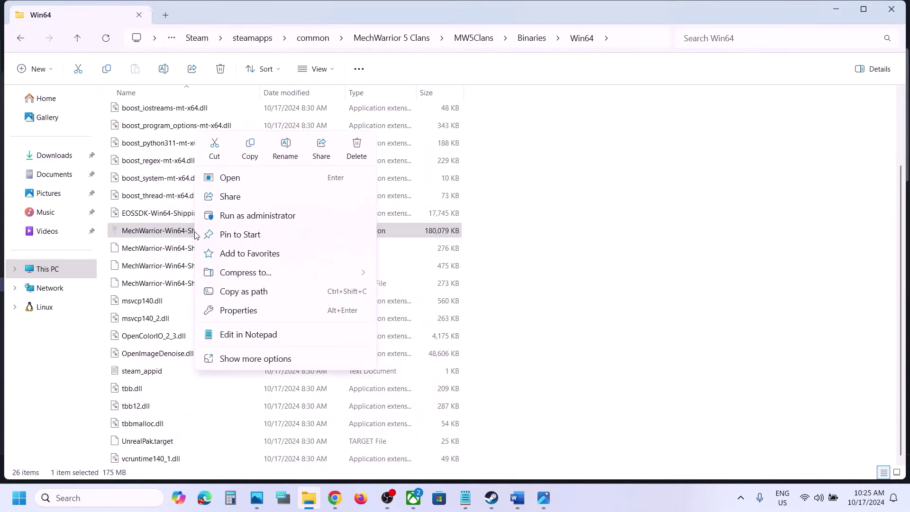
pyautogui.click(245, 312)
pyautogui.click(290, 191)
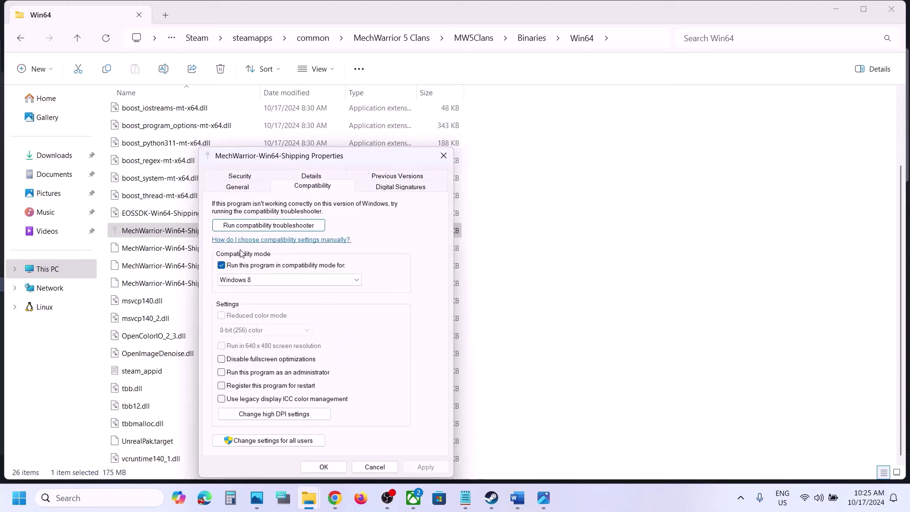
pyautogui.click(237, 279)
pyautogui.click(248, 313)
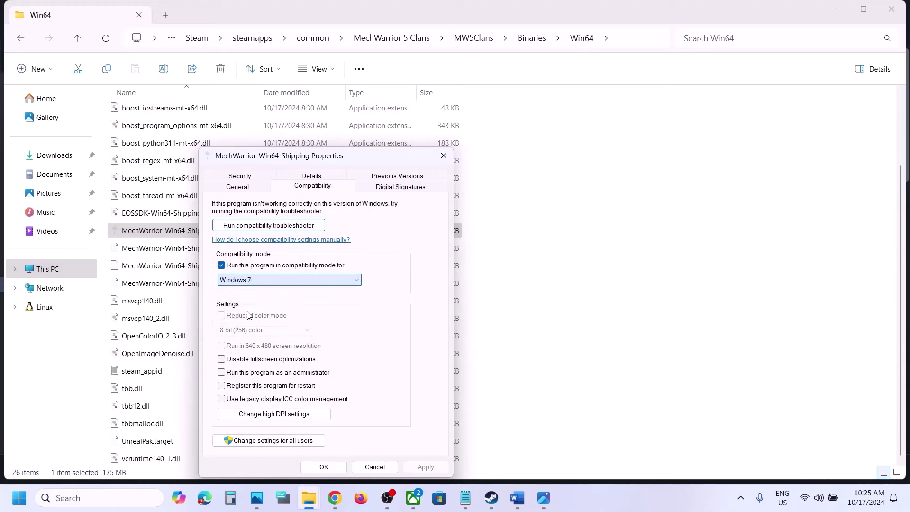
pyautogui.click(426, 467)
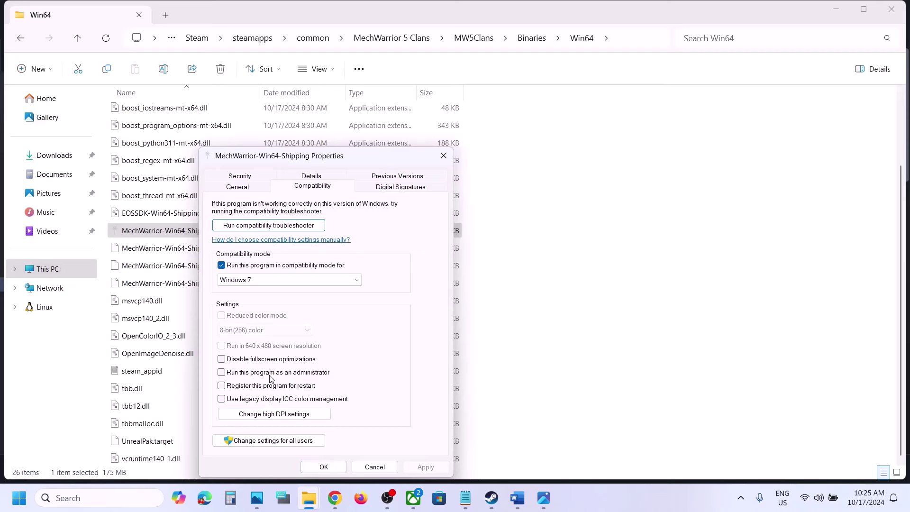
pyautogui.click(221, 359)
pyautogui.click(424, 467)
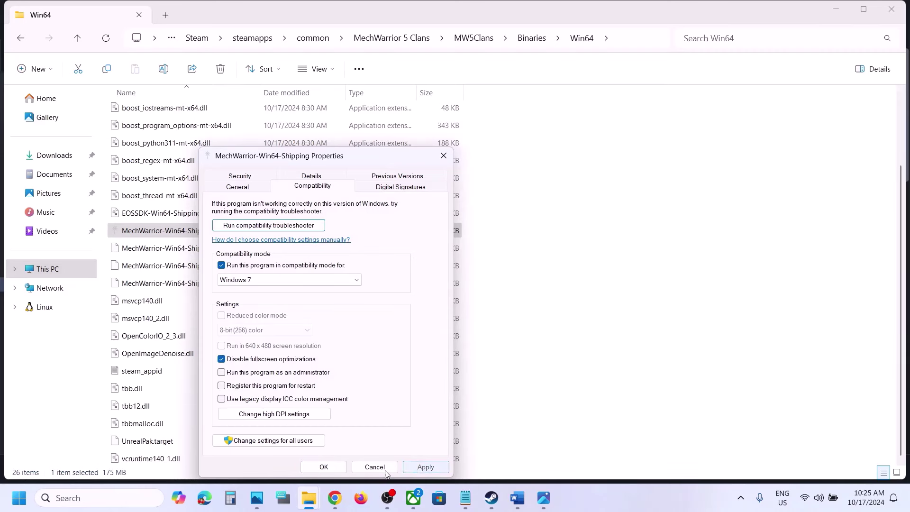
pyautogui.click(324, 467)
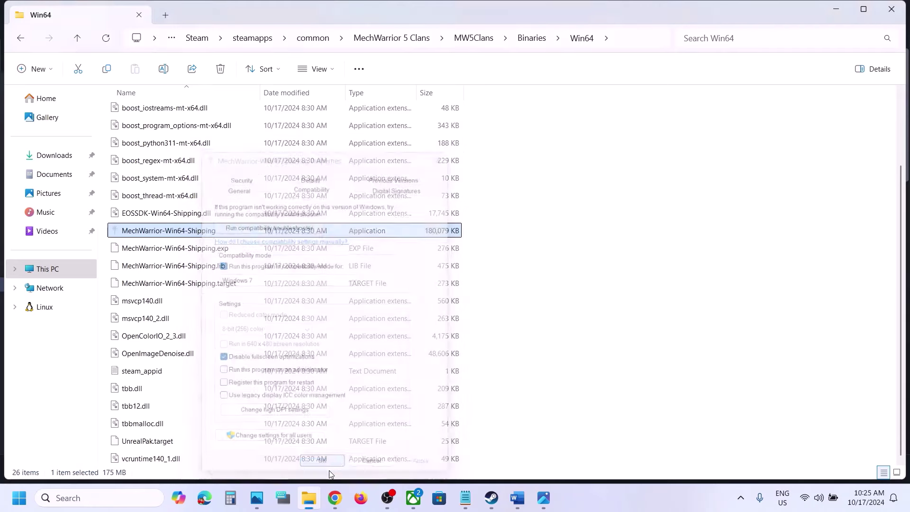
# - Untick compatibility mode and Disable fullscreen optimizations for MechWarrior-Win64-Shipping, then close Explorer
pyautogui.rightClick(185, 237)
pyautogui.click(242, 309)
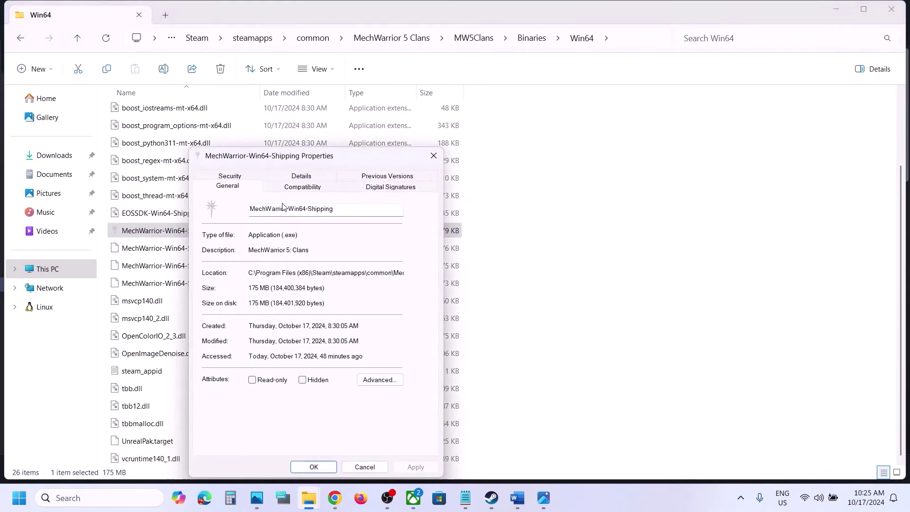
pyautogui.click(283, 189)
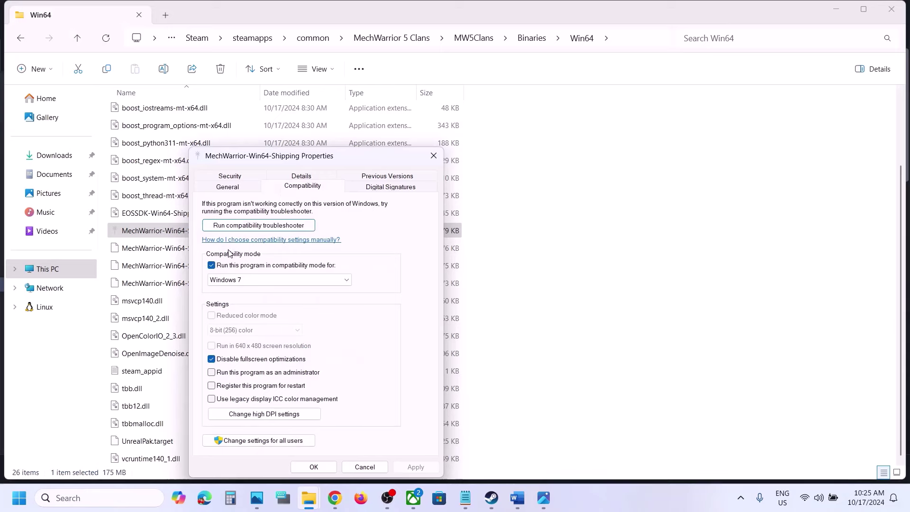
pyautogui.click(212, 358)
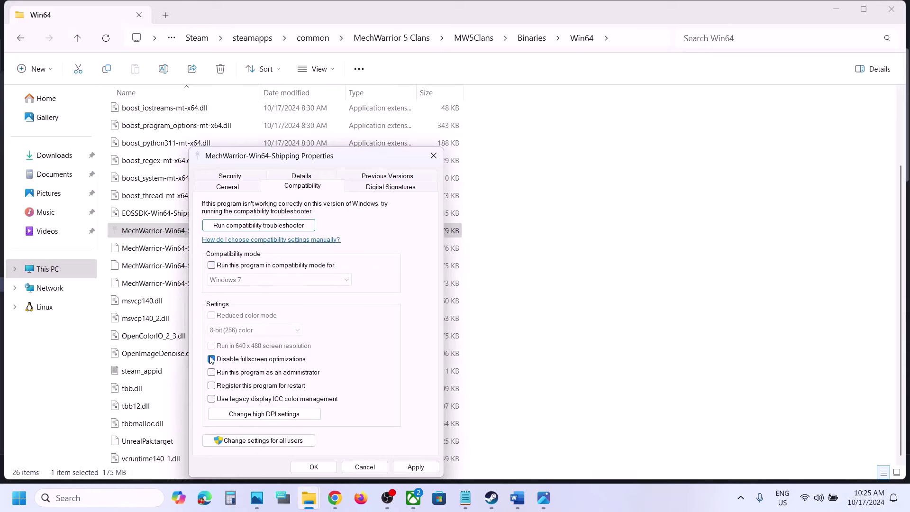
pyautogui.click(408, 467)
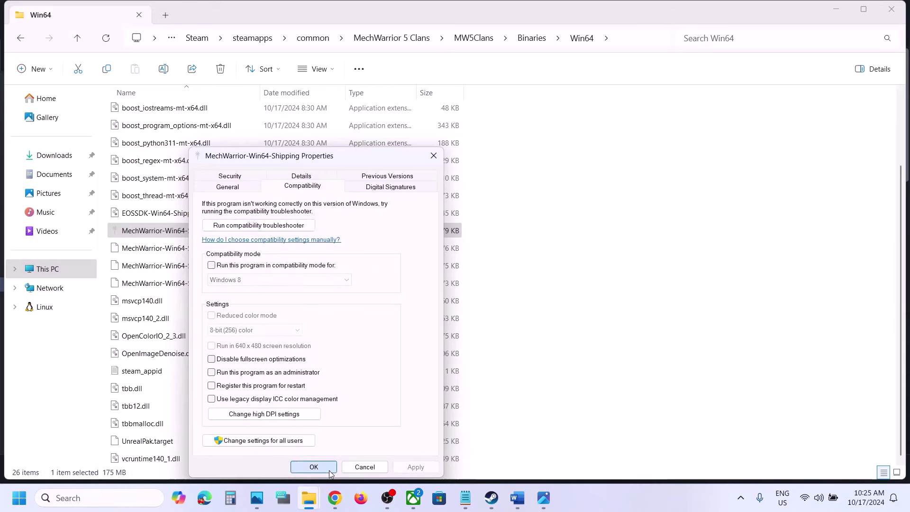
pyautogui.click(314, 467)
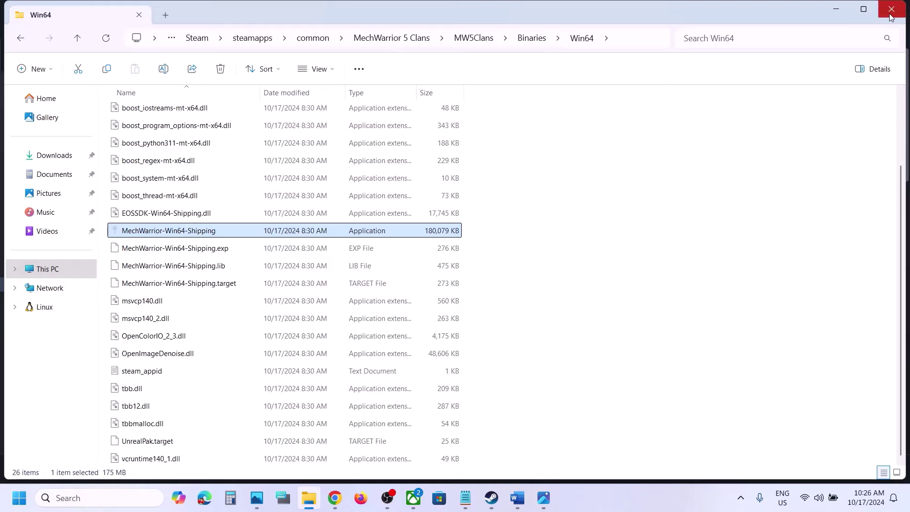
pyautogui.click(890, 14)
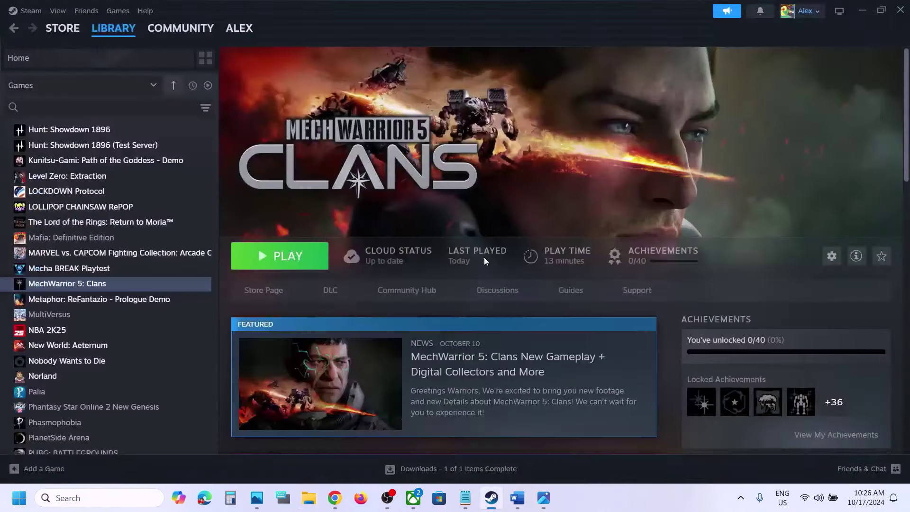
# - Highlight the 'Verify the game files' step in the Word notes
pyautogui.click(519, 491)
pyautogui.scroll(-5, 365, 327)
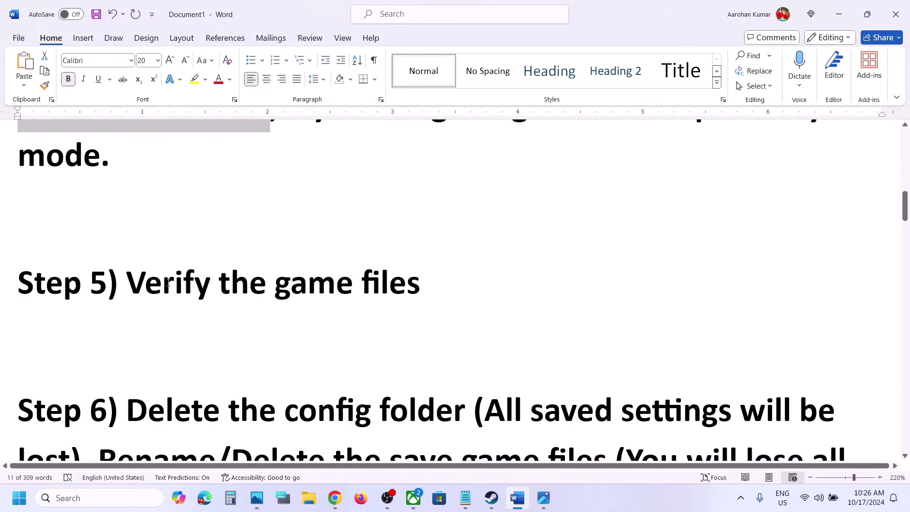
pyautogui.moveTo(135, 279); pyautogui.dragTo(441, 268)
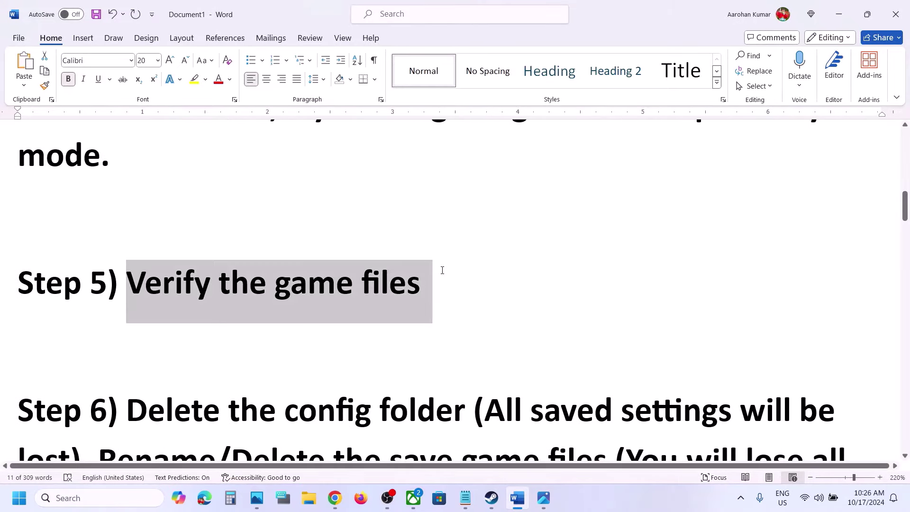
# - Run Verify integrity of game files from MechWarrior 5: Clans' Installed Files properties
pyautogui.click(491, 498)
pyautogui.rightClick(94, 284)
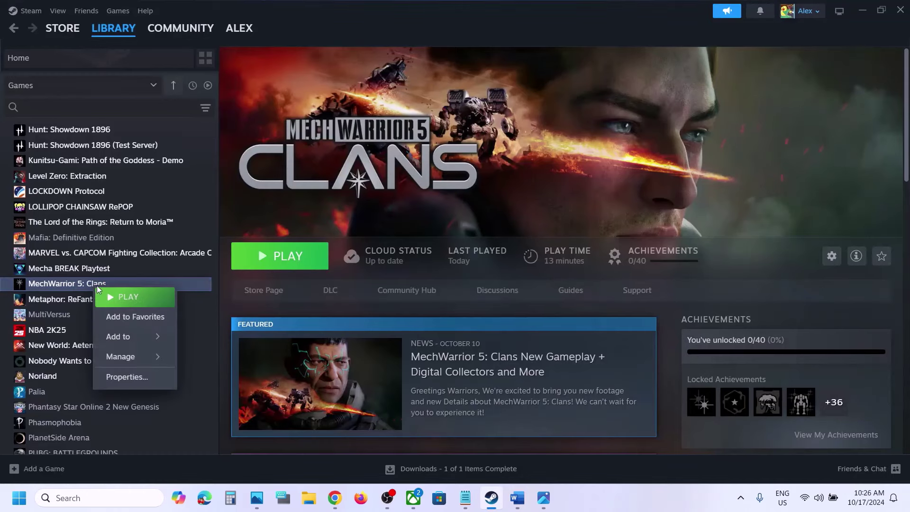
pyautogui.click(125, 377)
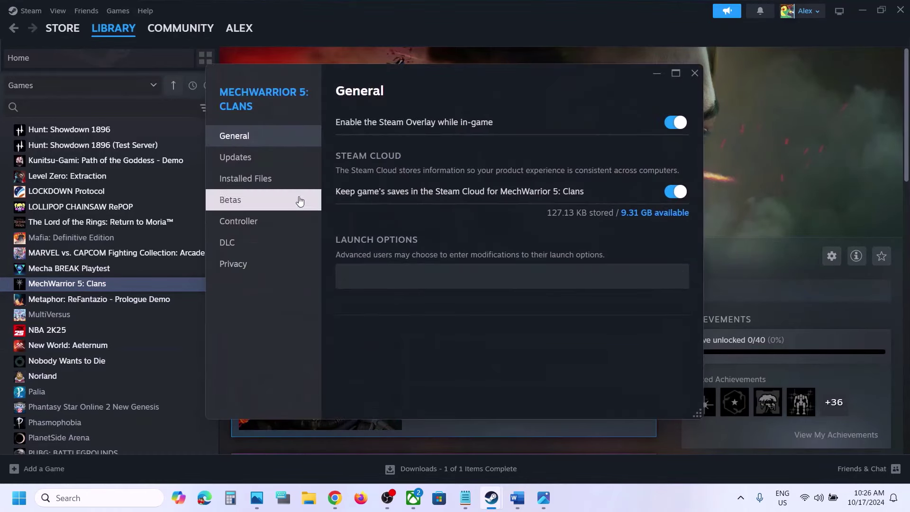
pyautogui.click(271, 186)
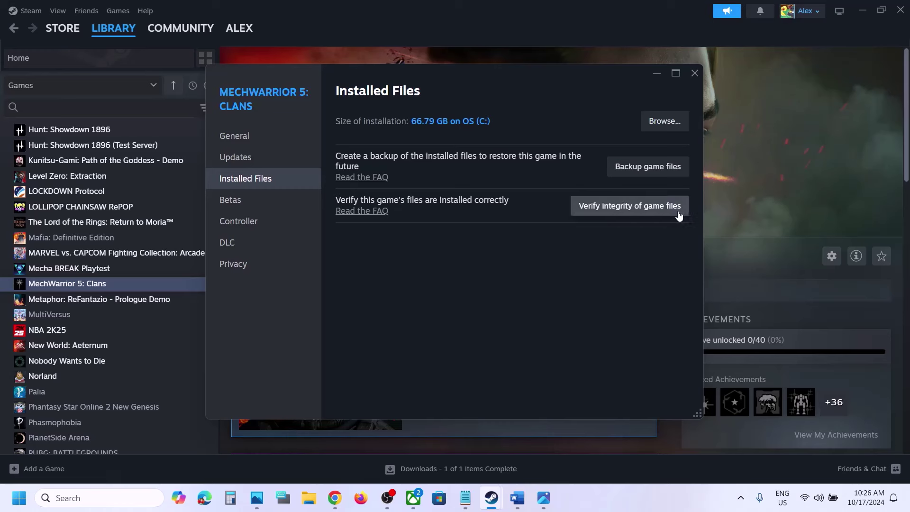
pyautogui.click(630, 212)
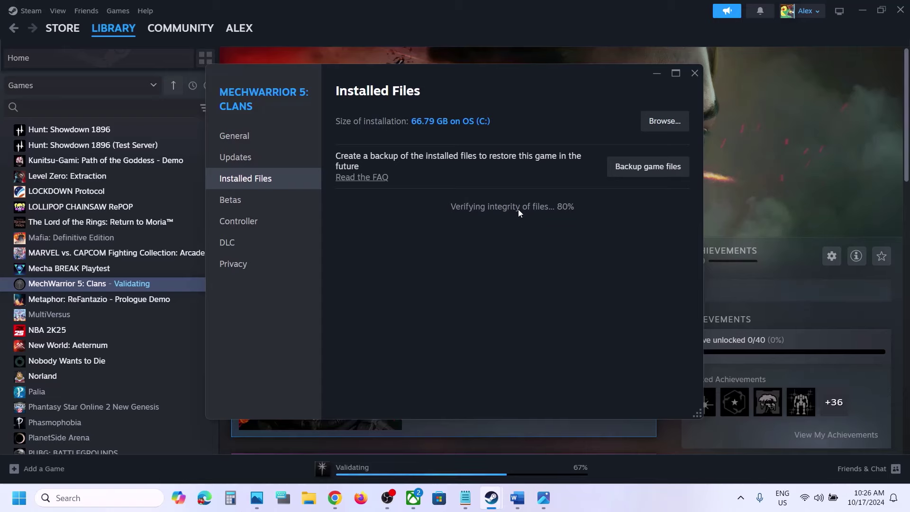
# - Highlight Step 6's config-folder deletion note and lost-settings warning, then switch to File Explorer
pyautogui.click(522, 504)
pyautogui.scroll(-3, 346, 329)
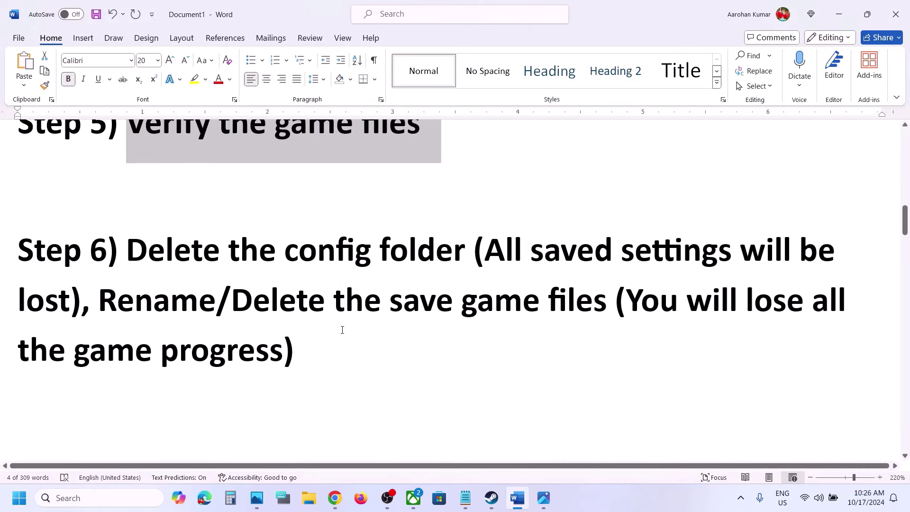
pyautogui.moveTo(123, 250); pyautogui.dragTo(409, 256)
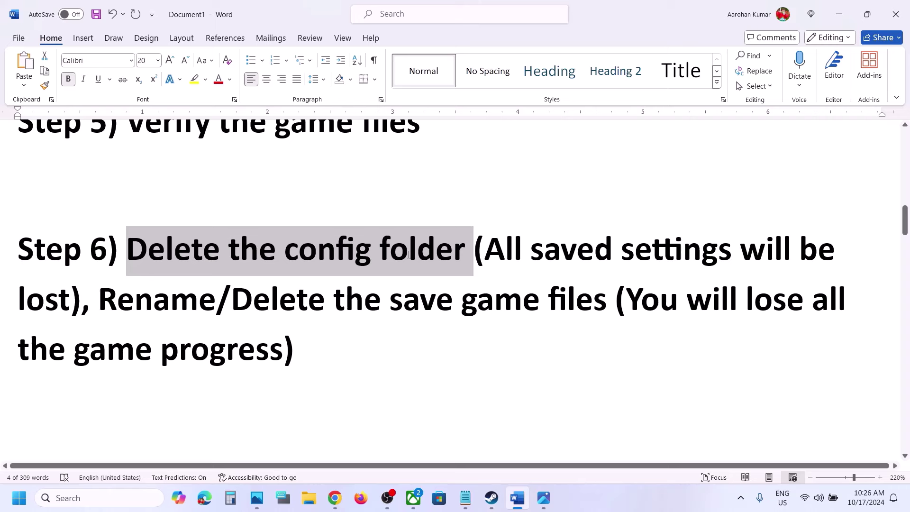
pyautogui.moveTo(490, 258); pyautogui.dragTo(74, 303)
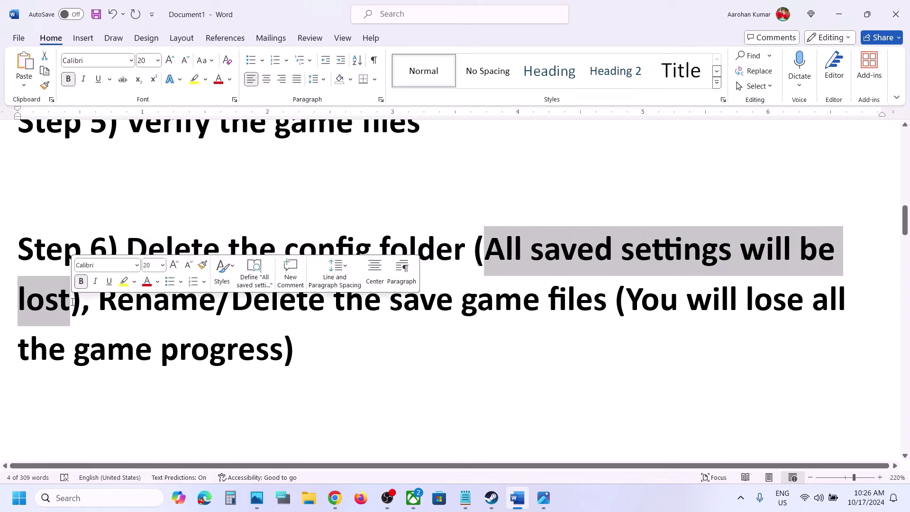
pyautogui.click(304, 510)
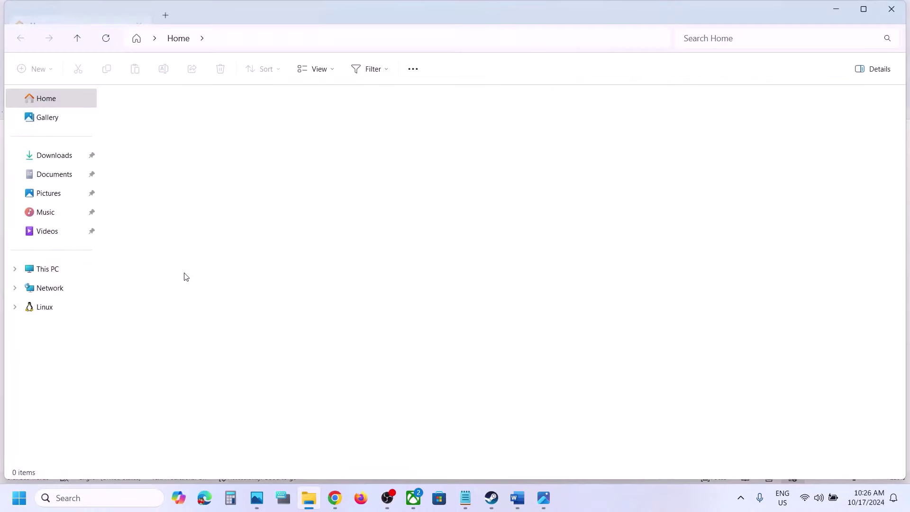
# - Navigate from This PC through OS (C:) and Users into the user's profile folder
pyautogui.click(53, 269)
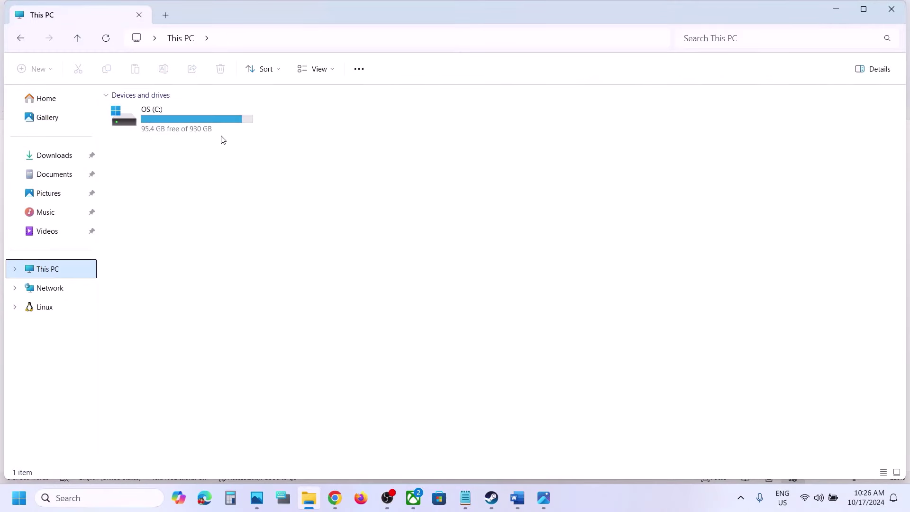
pyautogui.doubleClick(176, 120)
pyautogui.scroll(-3, 175, 285)
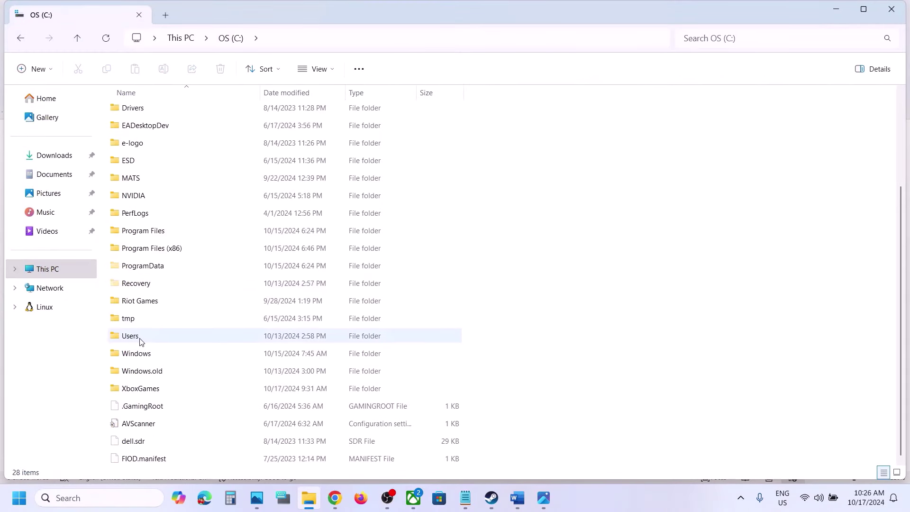
pyautogui.click(141, 341)
pyautogui.doubleClick(174, 338)
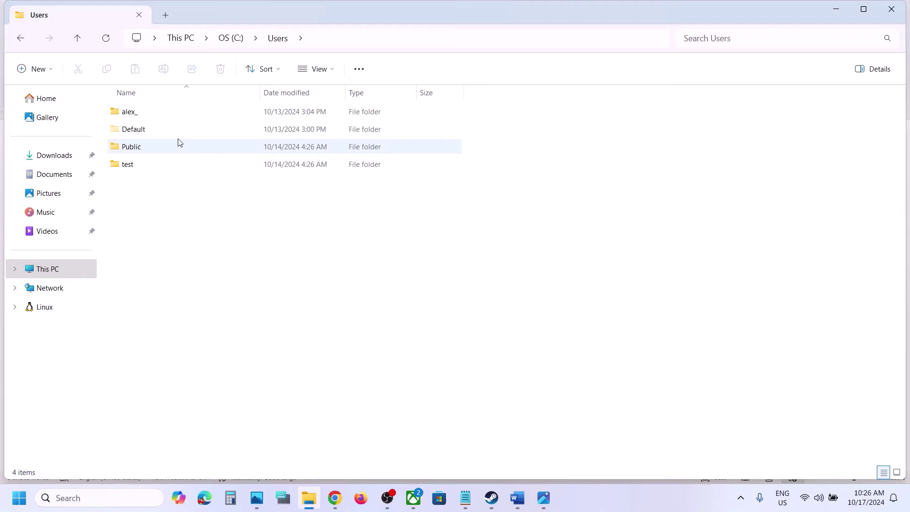
pyautogui.doubleClick(148, 114)
# - Confirm hidden items are shown, then open AppData\Local\MW5Clans\Saved and select Config
pyautogui.click(139, 217)
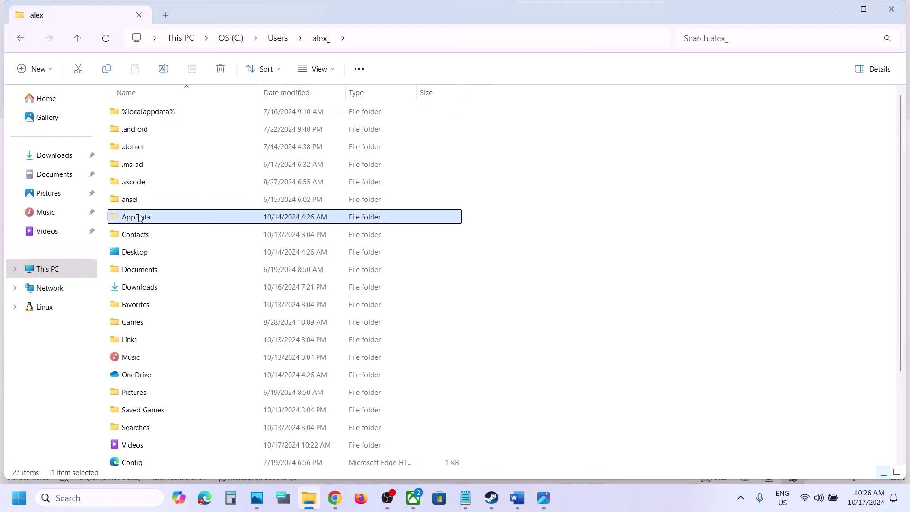
pyautogui.click(322, 70)
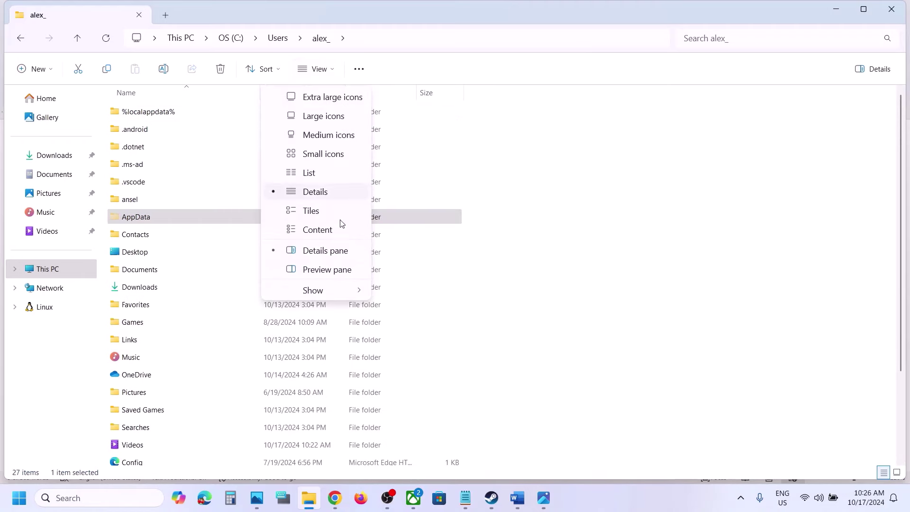
pyautogui.moveTo(322, 290)
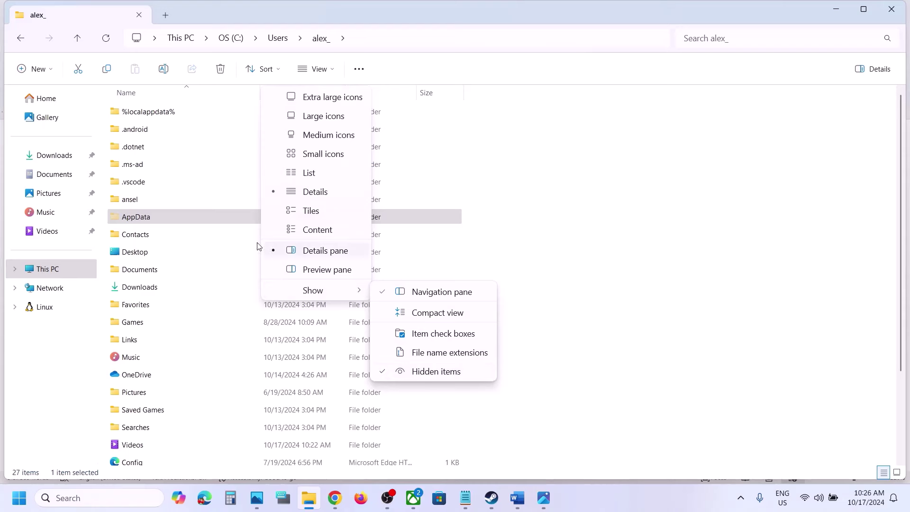
pyautogui.doubleClick(153, 218)
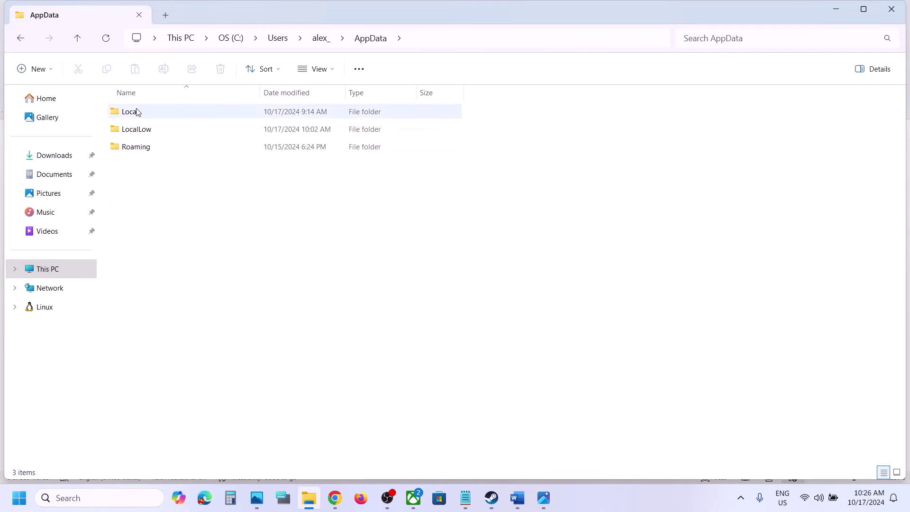
pyautogui.doubleClick(137, 112)
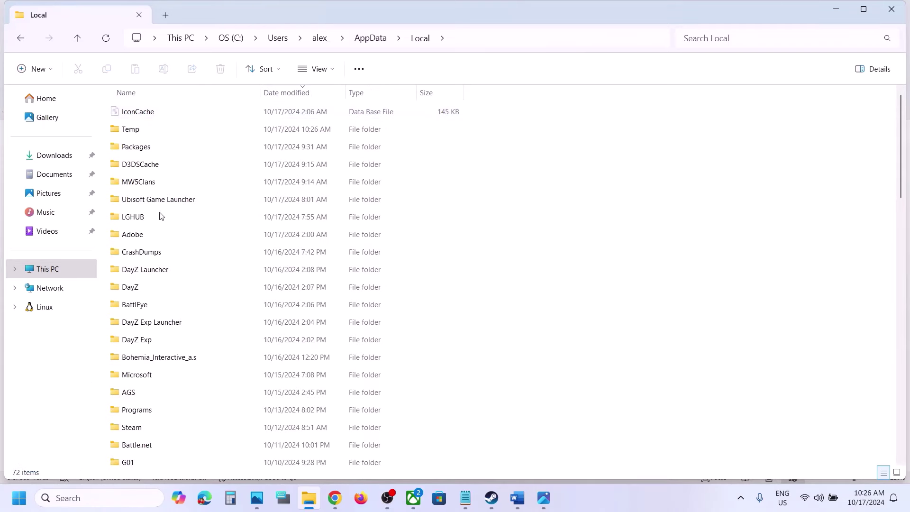
pyautogui.click(141, 185)
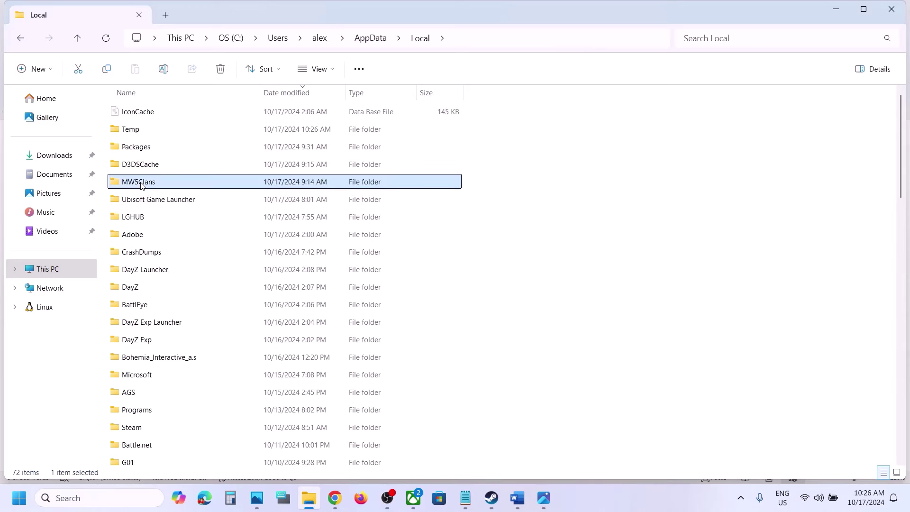
pyautogui.doubleClick(141, 185)
pyautogui.doubleClick(149, 114)
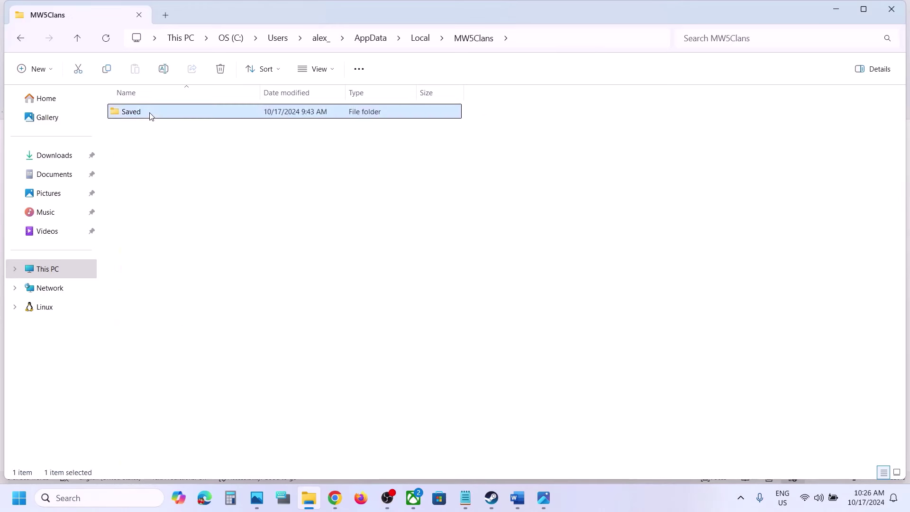
pyautogui.click(152, 117)
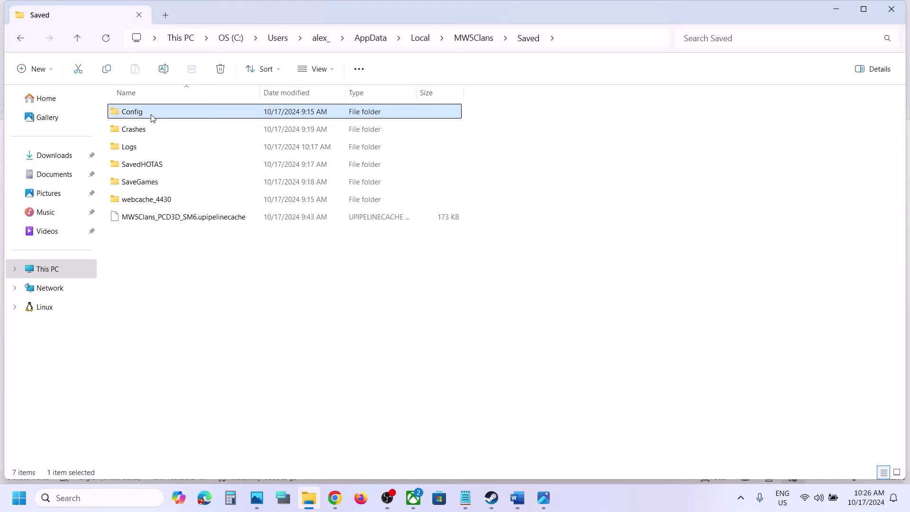
pyautogui.rightClick(152, 117)
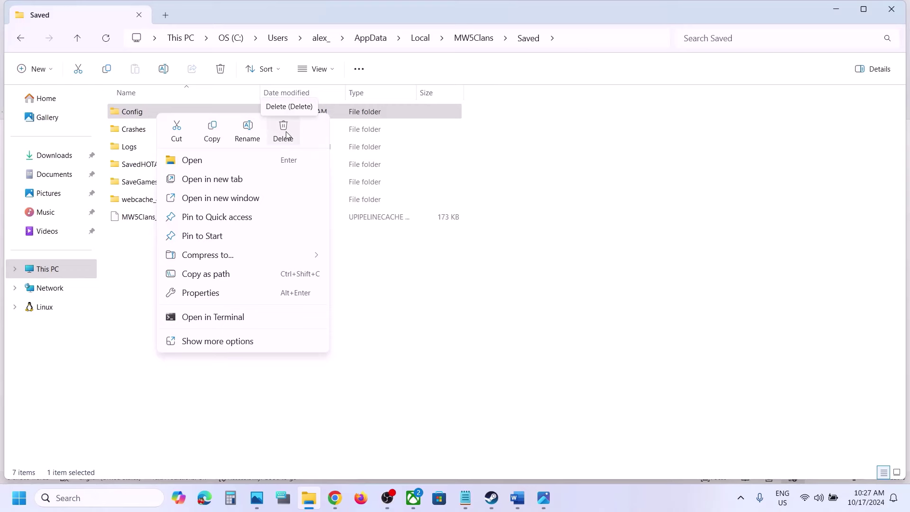
pyautogui.click(519, 498)
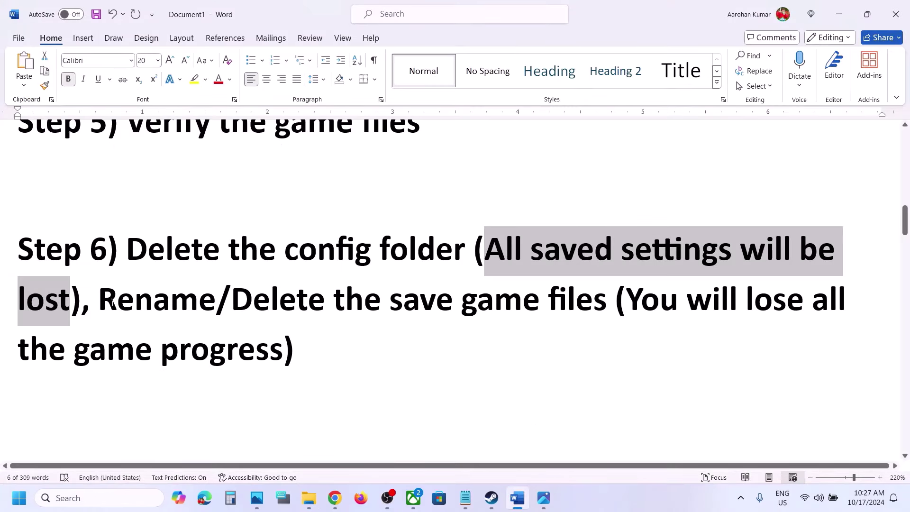
pyautogui.moveTo(112, 302); pyautogui.dragTo(547, 303)
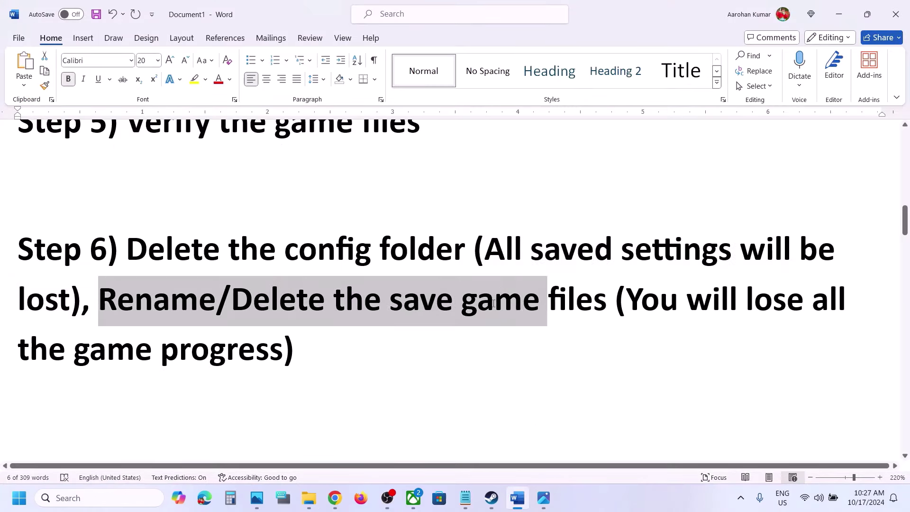
pyautogui.click(838, 16)
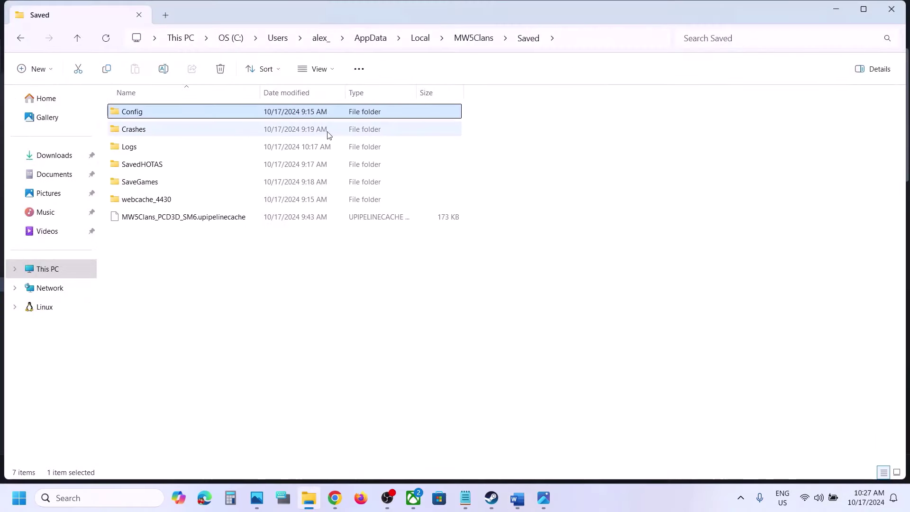
pyautogui.click(517, 507)
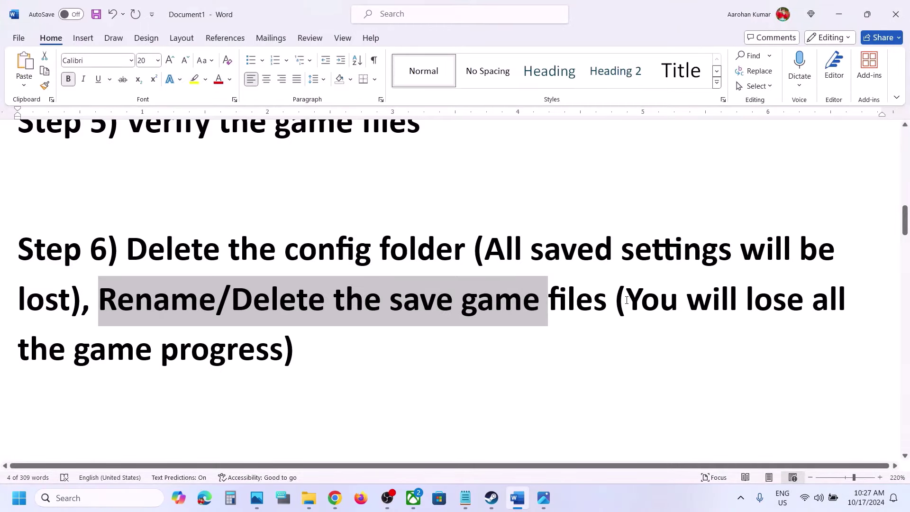
pyautogui.moveTo(624, 300); pyautogui.dragTo(271, 356)
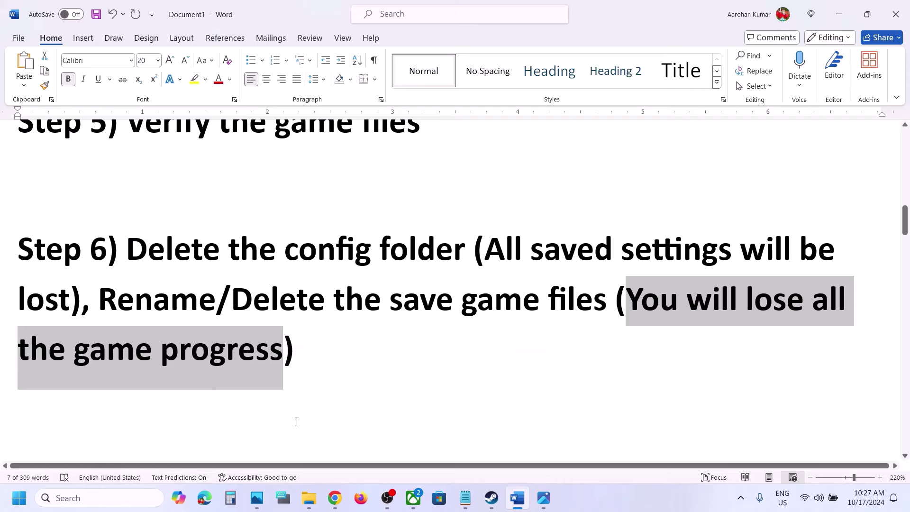
pyautogui.moveTo(309, 499)
pyautogui.click(310, 432)
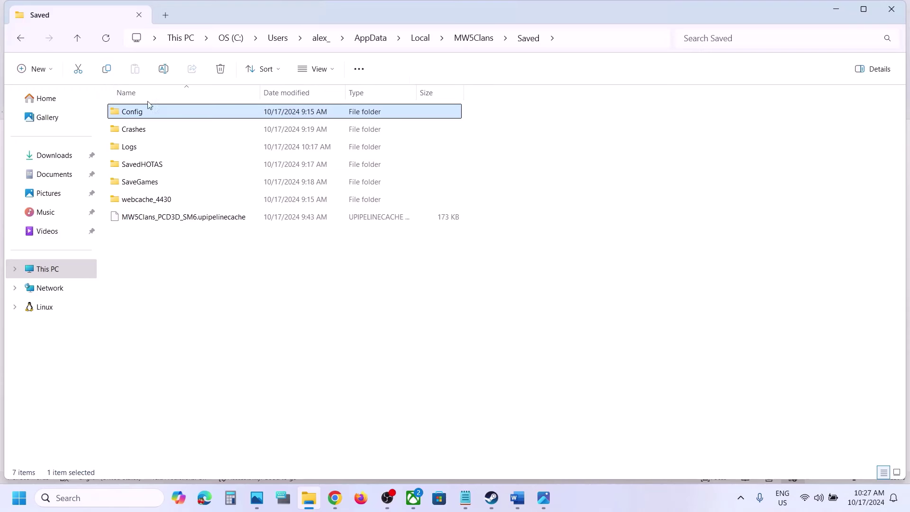
# - Go up two levels to AppData\Local and copy the 2.11 MB MW5Clans folder
pyautogui.click(77, 36)
pyautogui.click(77, 36)
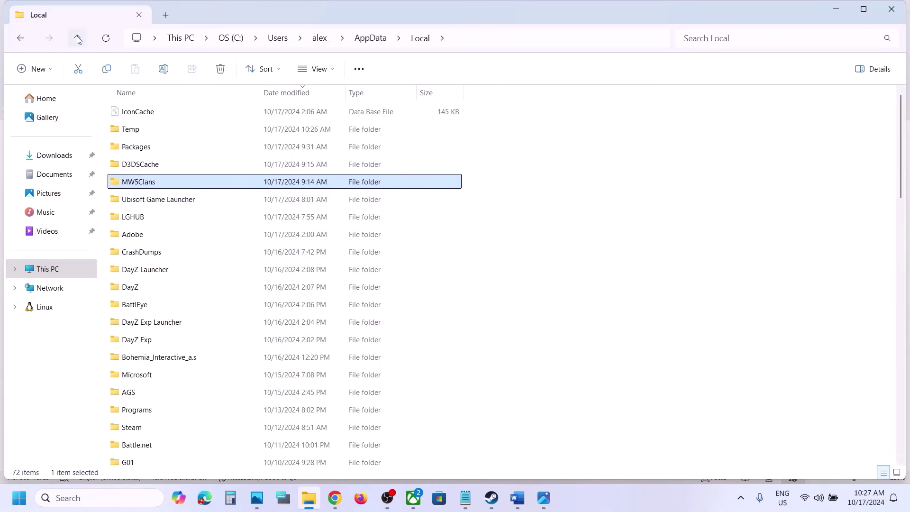
pyautogui.click(476, 40)
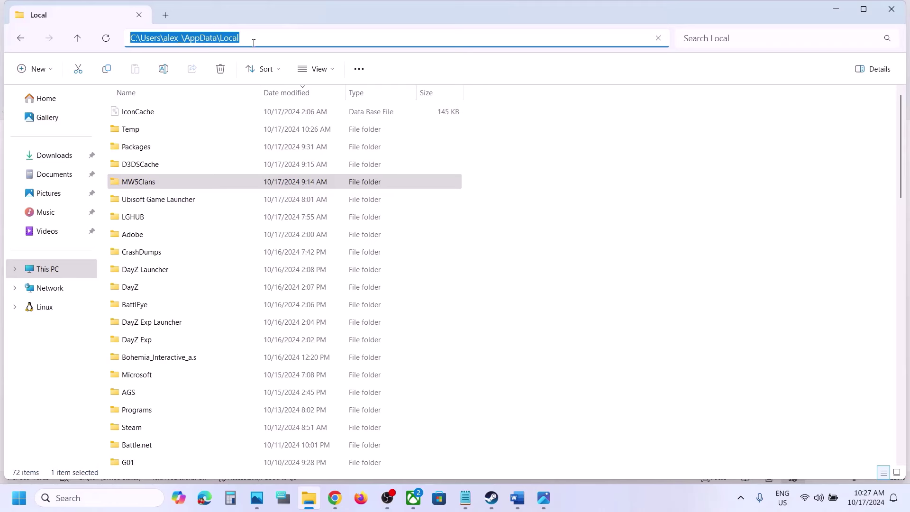
pyautogui.click(153, 183)
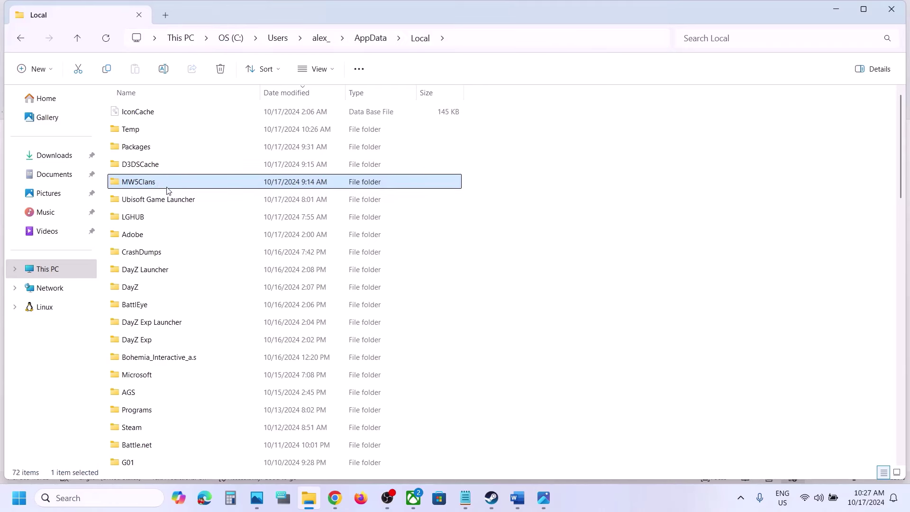
pyautogui.rightClick(166, 184)
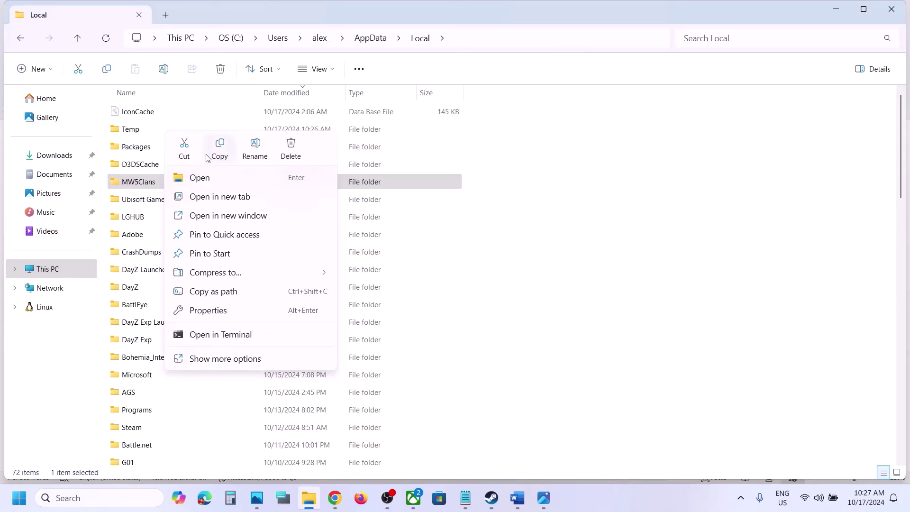
pyautogui.click(221, 149)
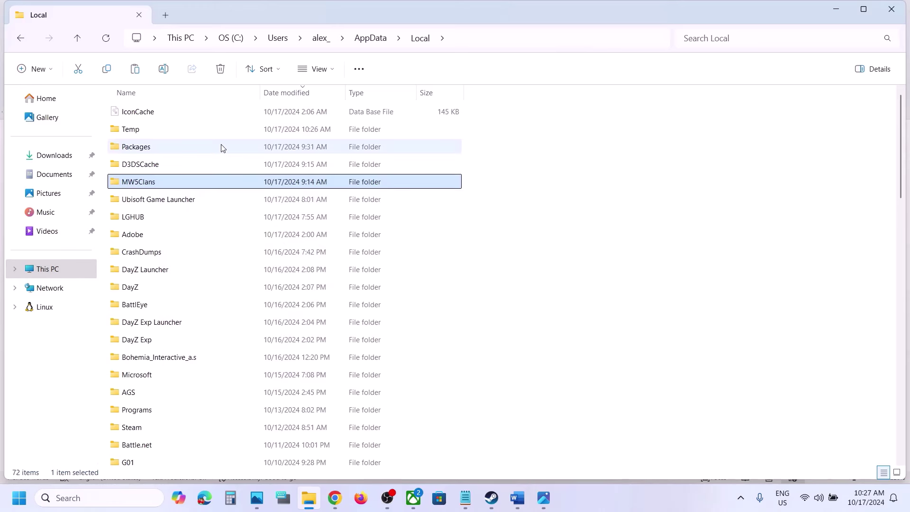
# - Rename the MW5Clans folder in AppData Local to 'MW5Clans.old' by appending '.old'
pyautogui.rightClick(166, 185)
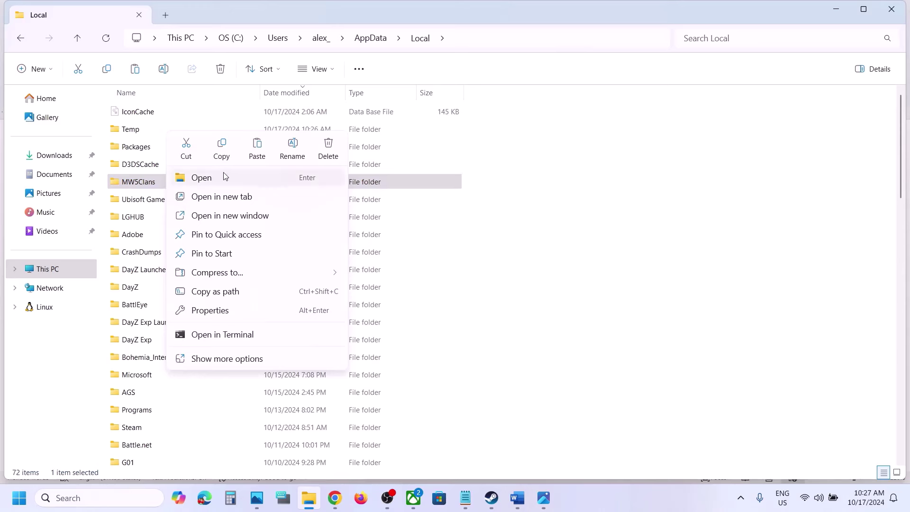
pyautogui.click(293, 148)
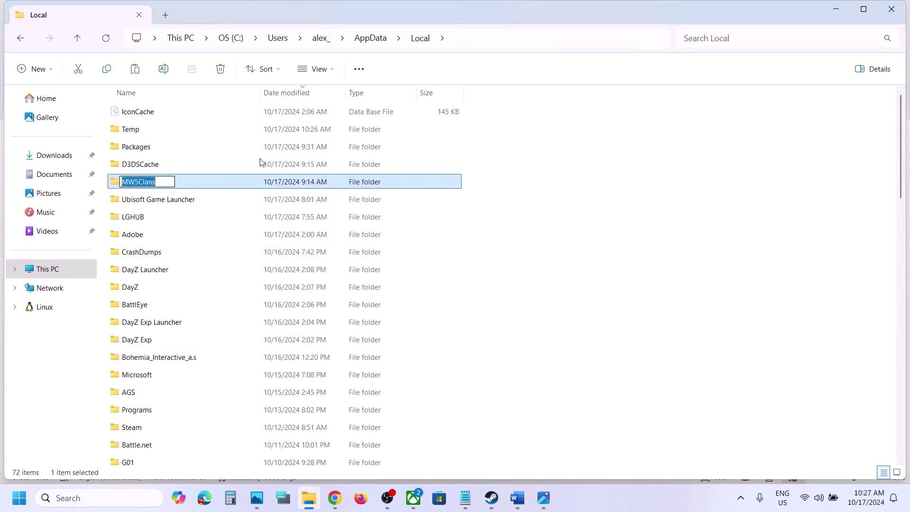
pyautogui.click(167, 185)
pyautogui.write('.old')
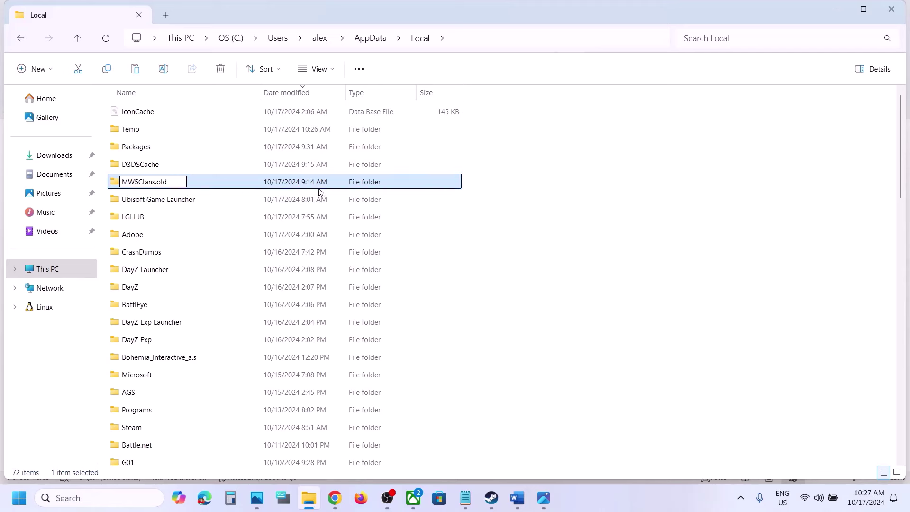
pyautogui.click(484, 217)
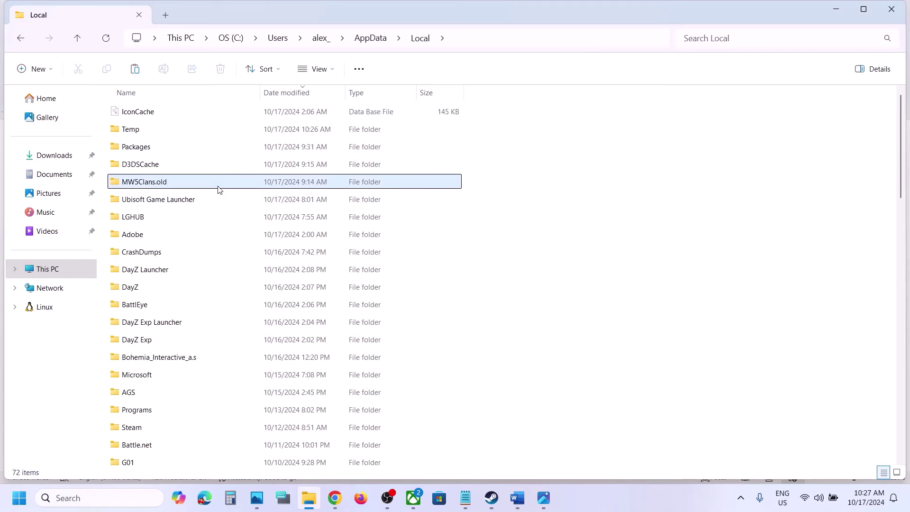
pyautogui.rightClick(166, 185)
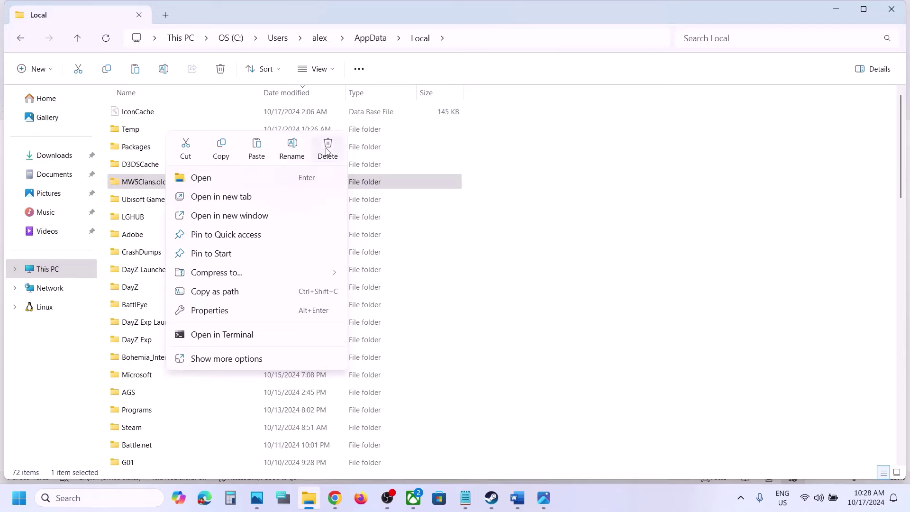